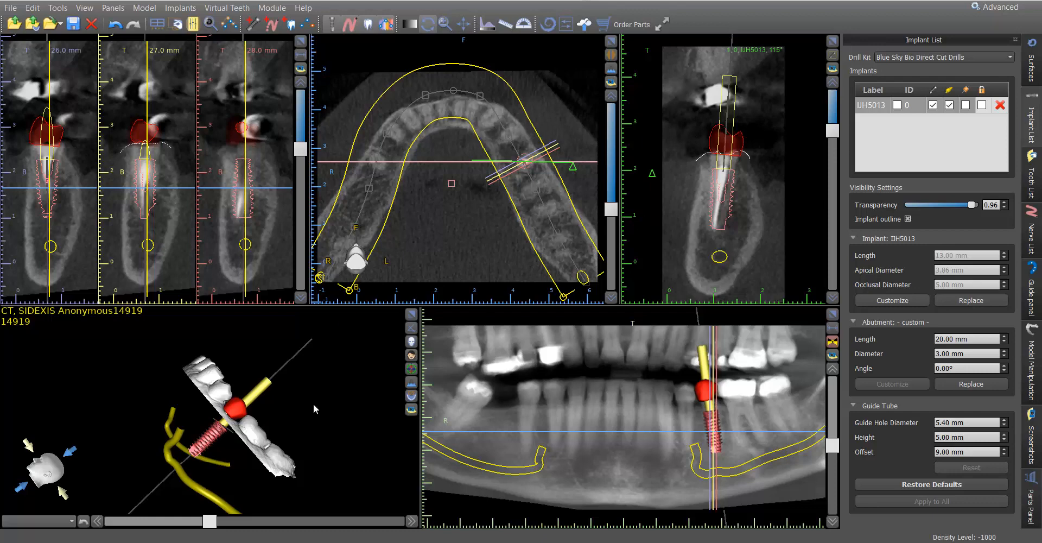
Set the drill kit to Blue Sky Bio Fully Guided Surgical Kit
click(712, 163)
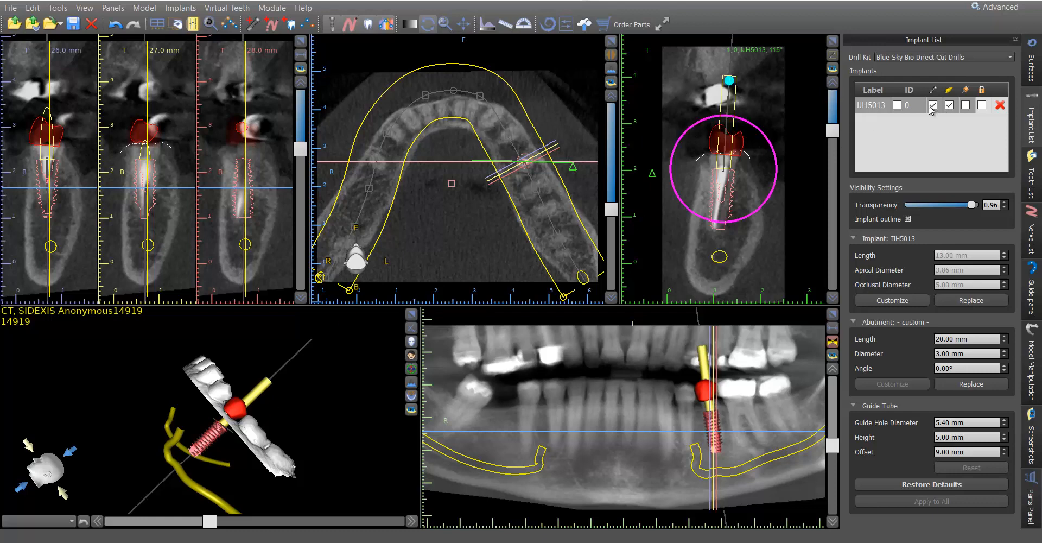
click(927, 60)
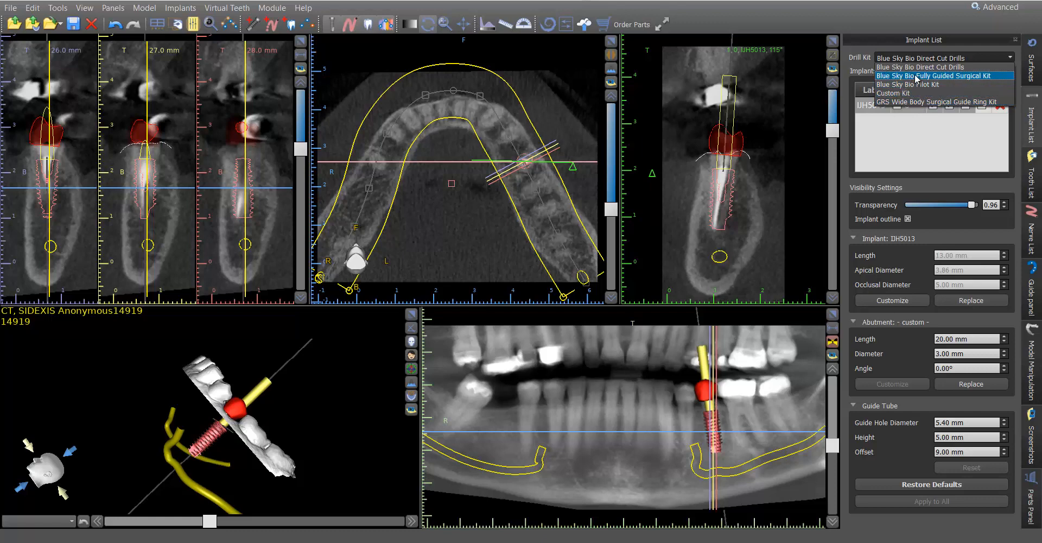
click(917, 76)
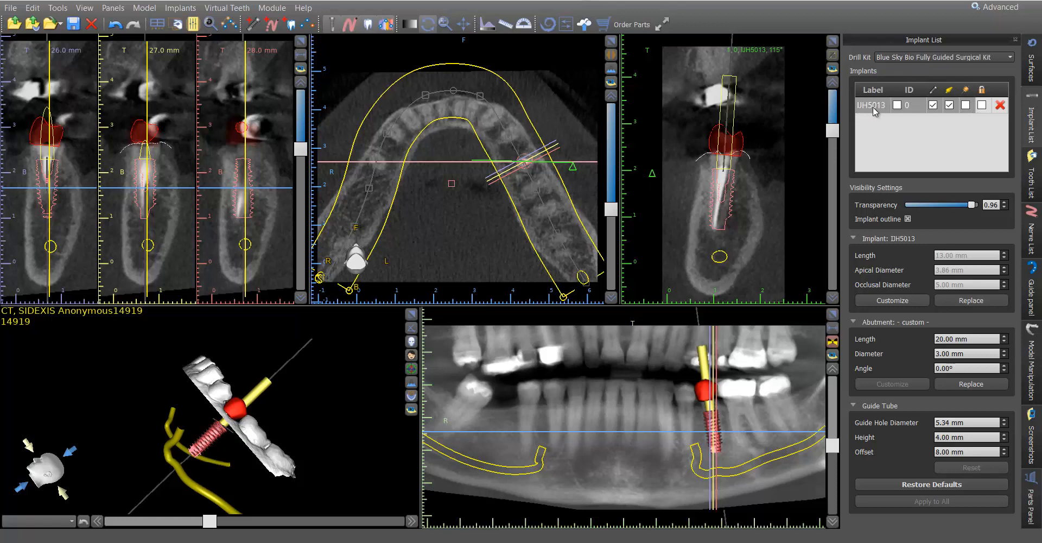
Toggle the implant's ID label on and off, and show its guide tube in all views
click(897, 105)
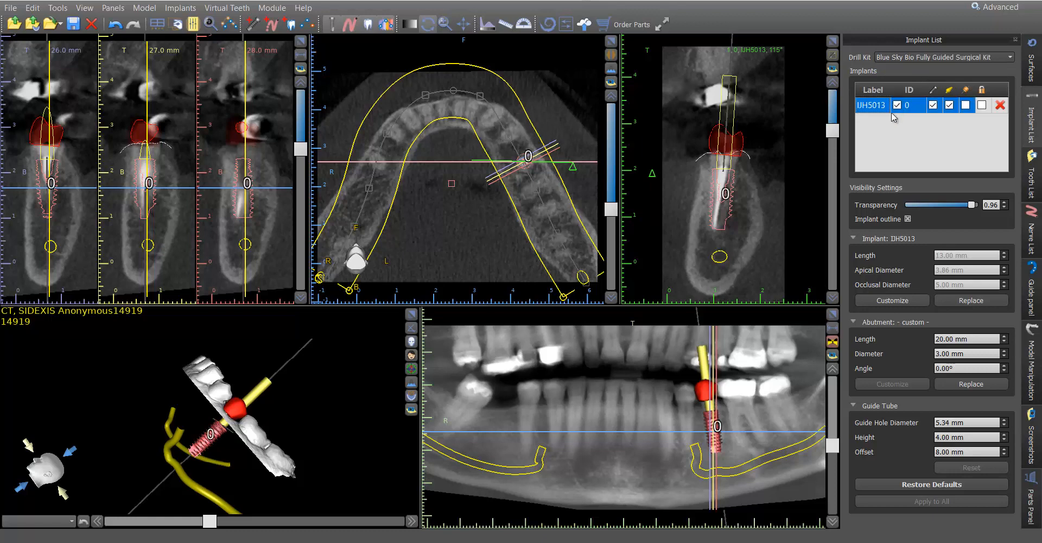
mouse_move(751, 190)
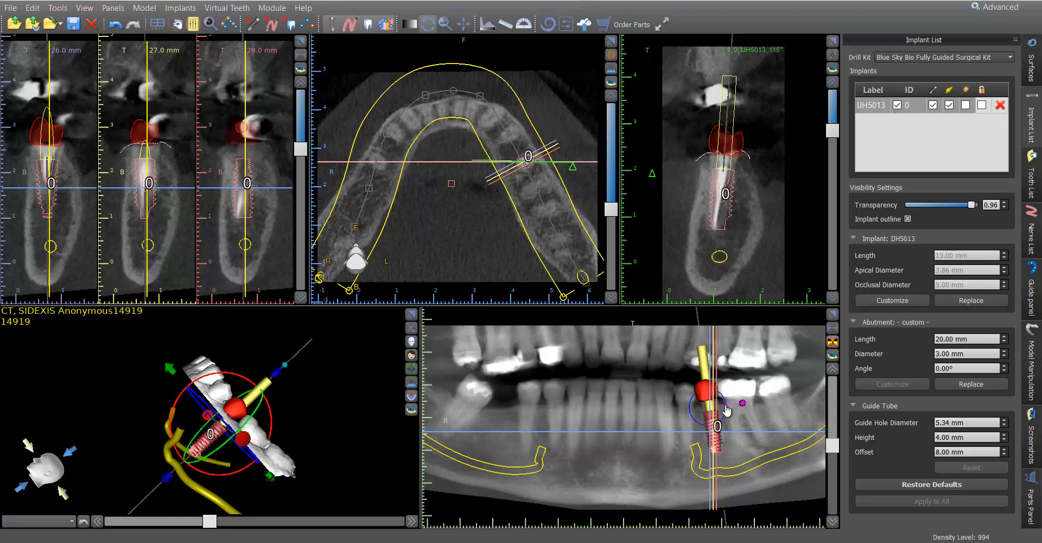
click(900, 106)
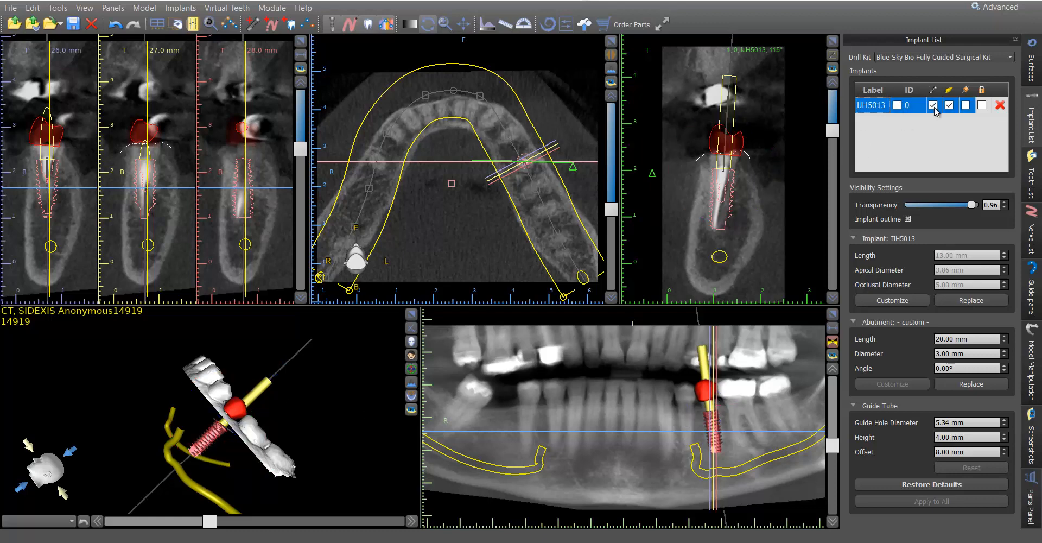
click(965, 106)
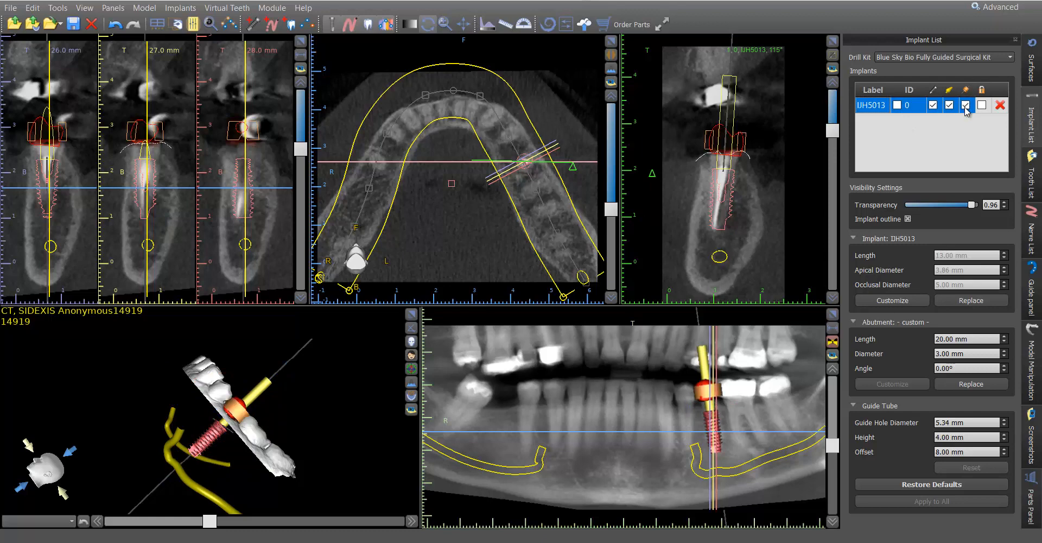
click(940, 120)
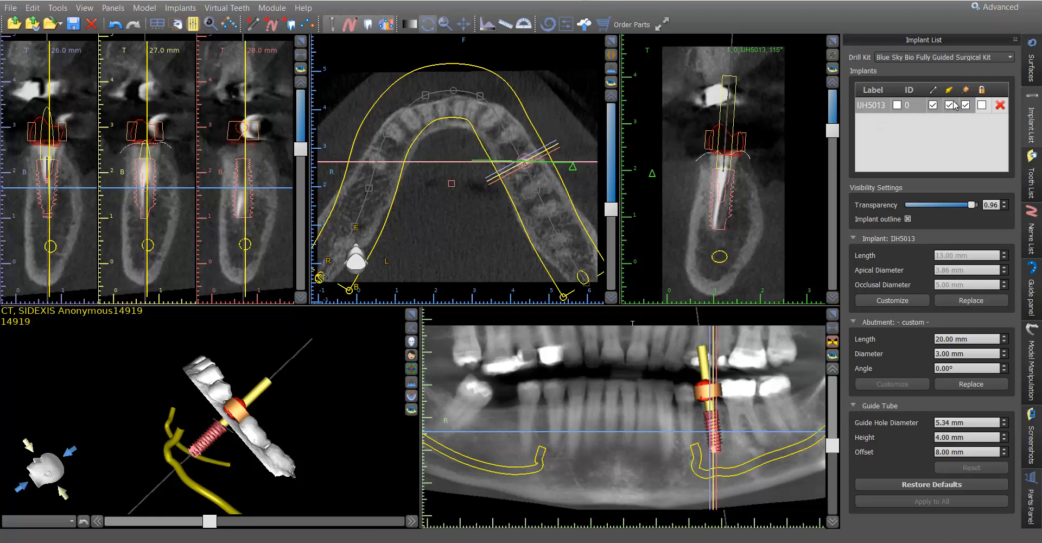
Hide the virtual teeth in all views so only the implant, abutment and guide tube are shown with the scan
mouse_move(707, 159)
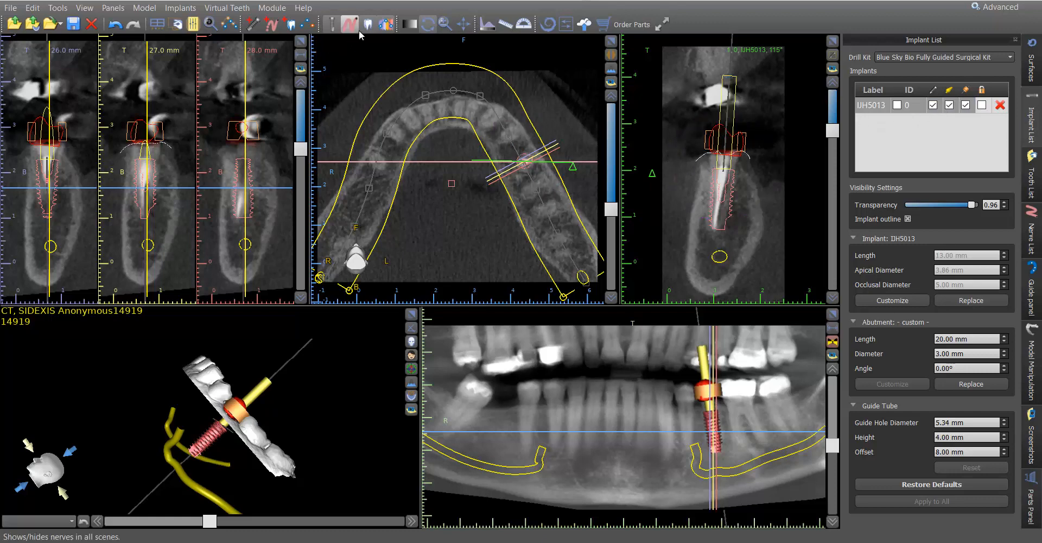
mouse_move(239, 408)
mouse_move(146, 133)
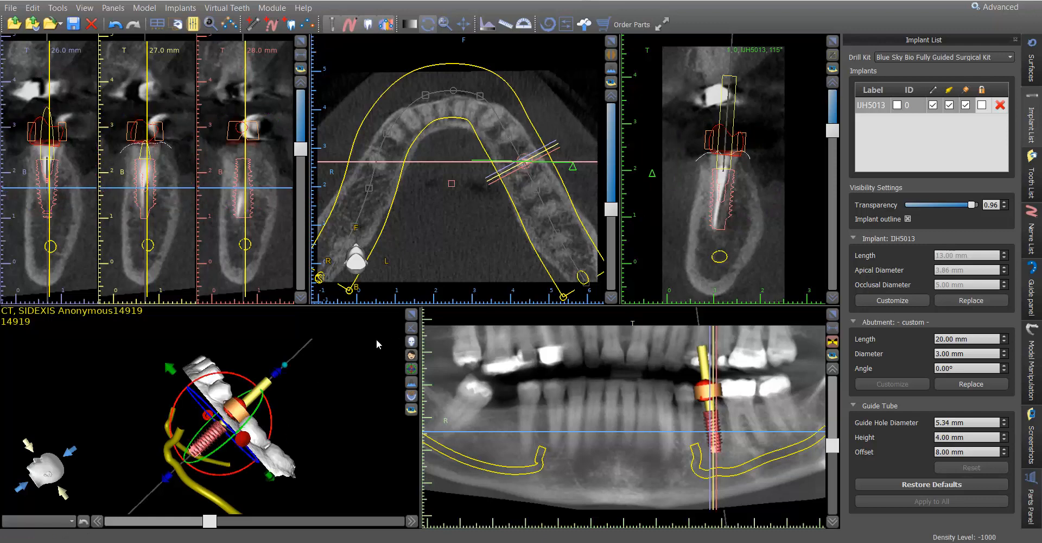
click(368, 26)
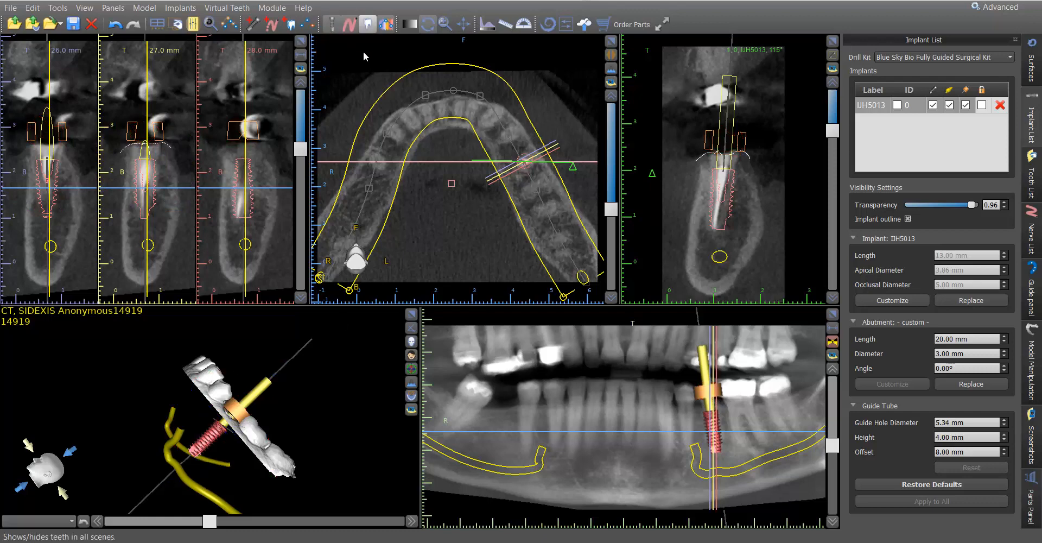
click(369, 25)
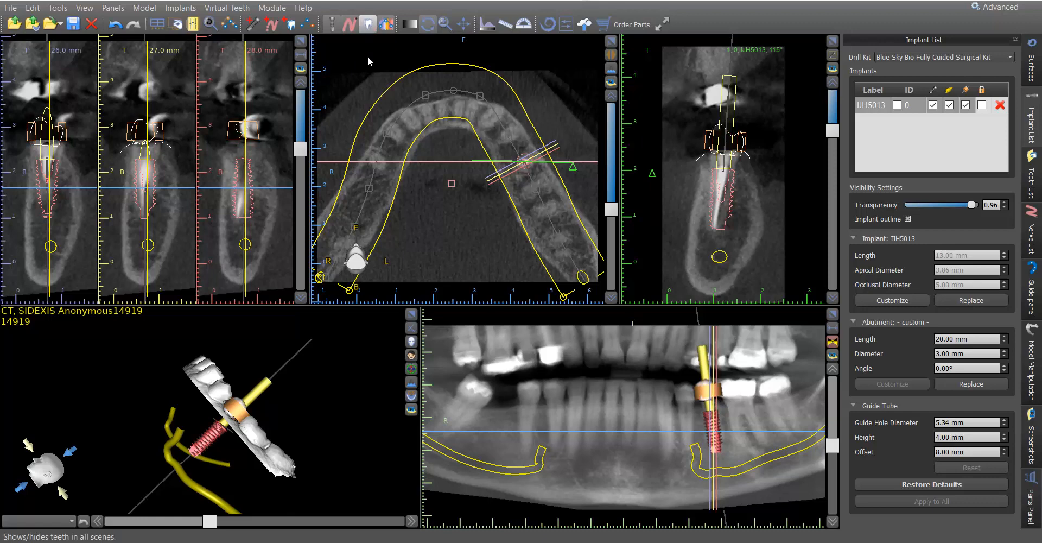
click(369, 25)
click(369, 25)
click(368, 26)
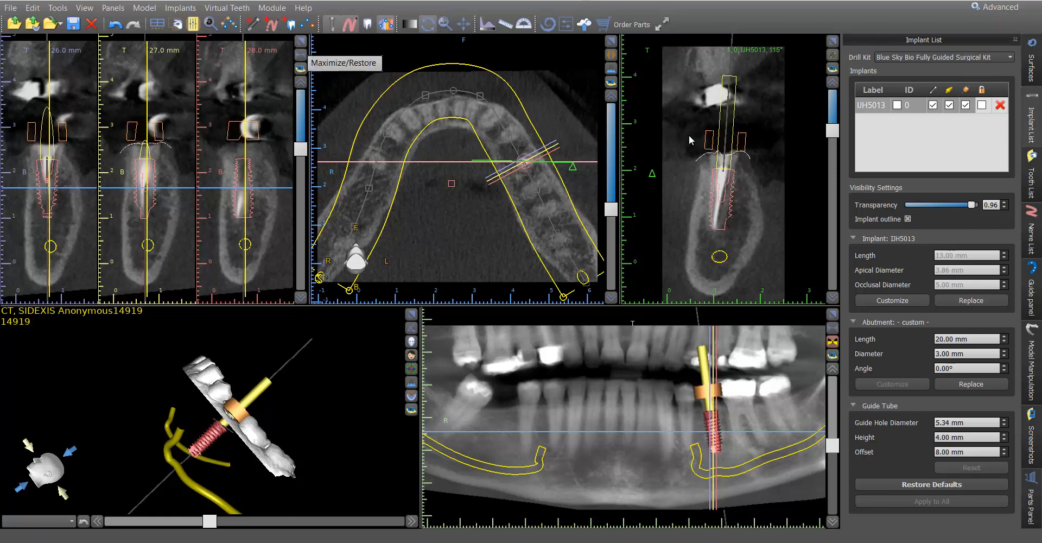
Maximize the 3D view and examine the guide tube from above and from the side relative to the implant and model
click(412, 315)
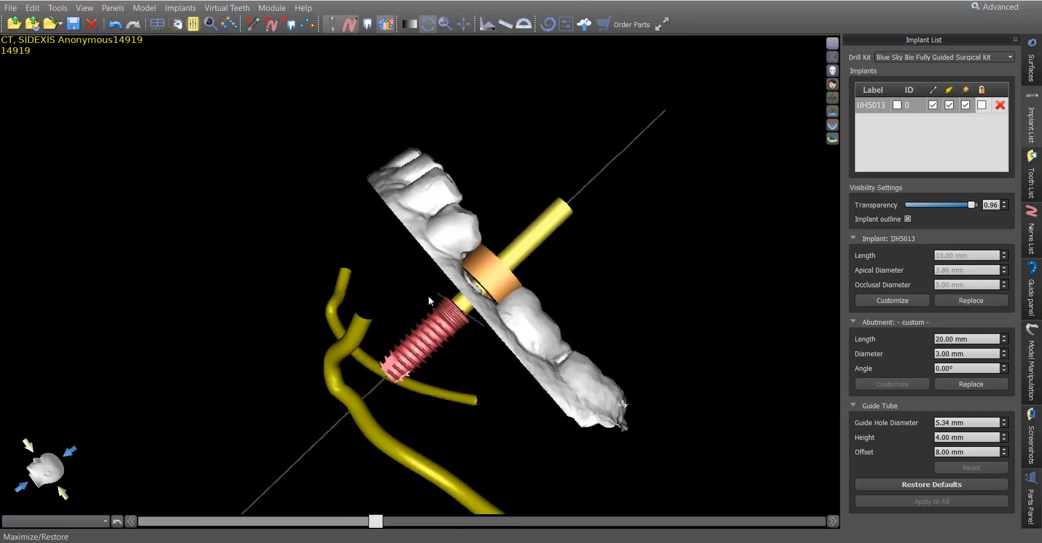
drag(509, 156, 260, 352)
drag(566, 175, 526, 264)
drag(662, 265, 590, 177)
drag(318, 393, 716, 262)
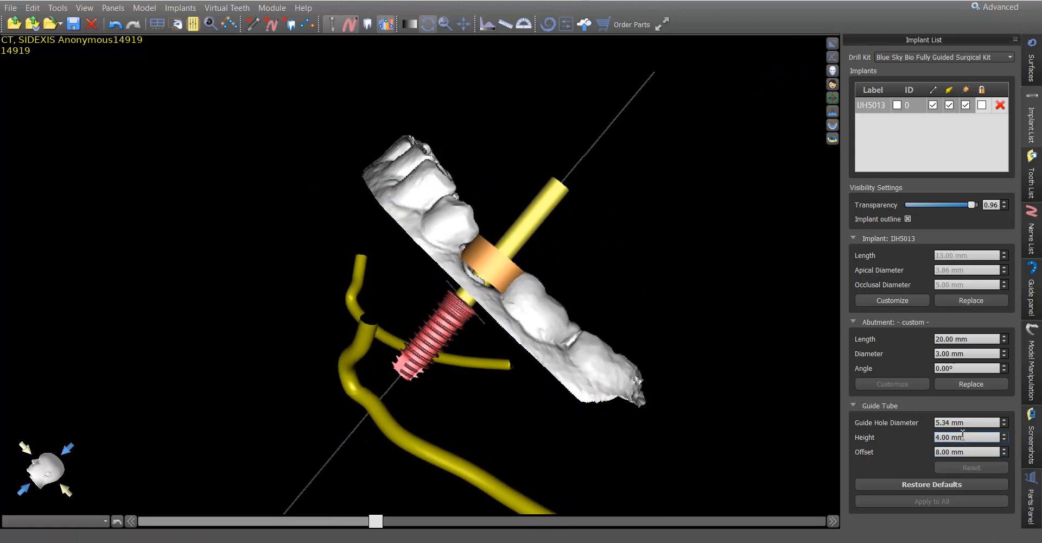
drag(652, 181, 358, 429)
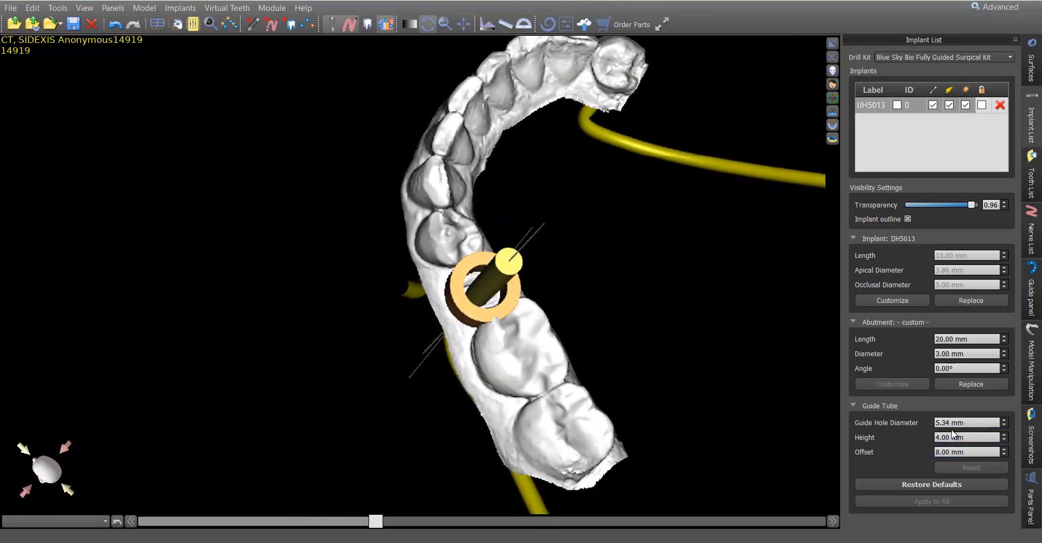
drag(639, 317, 739, 212)
drag(312, 388, 516, 340)
drag(473, 369, 465, 116)
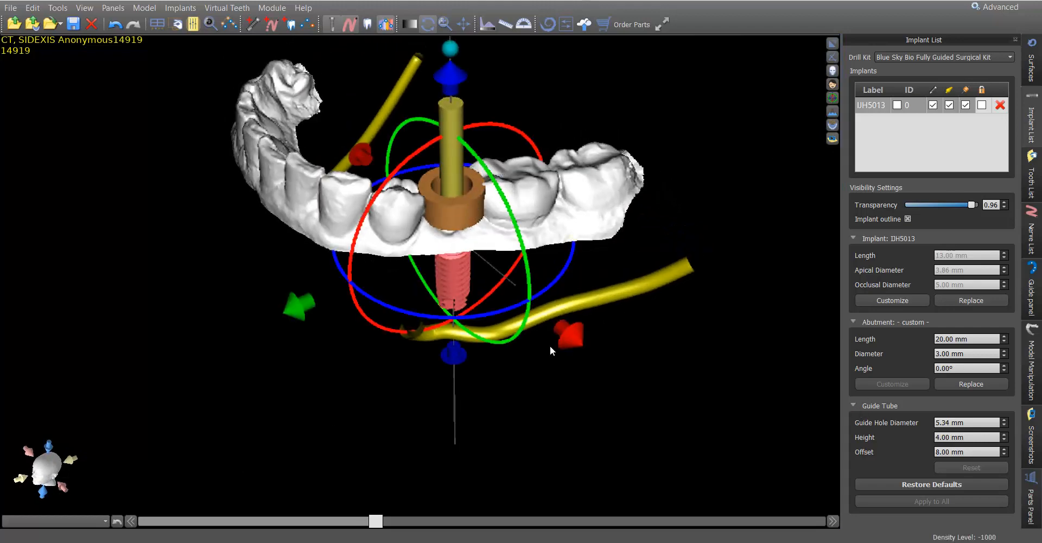
drag(464, 450, 480, 370)
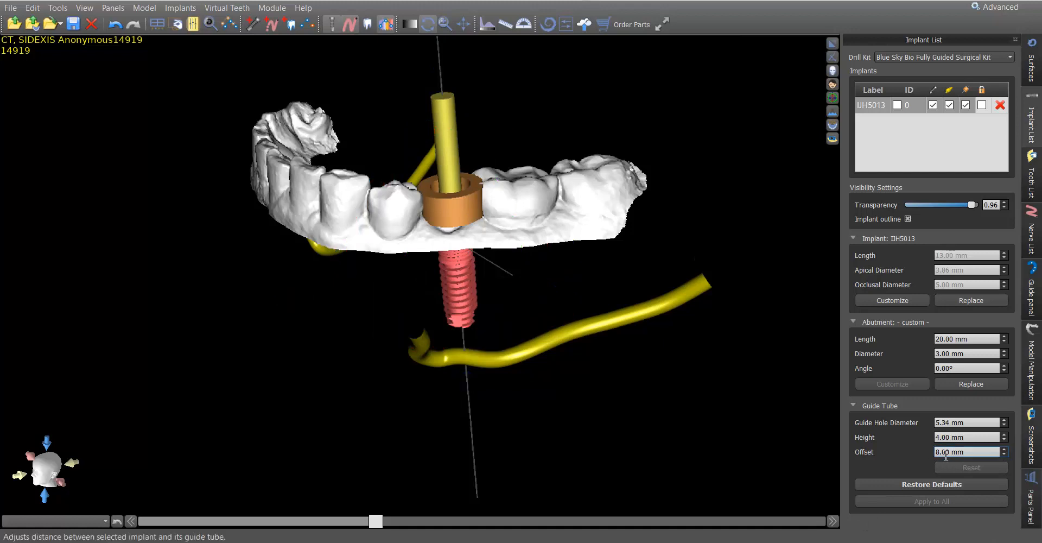
drag(668, 463, 666, 435)
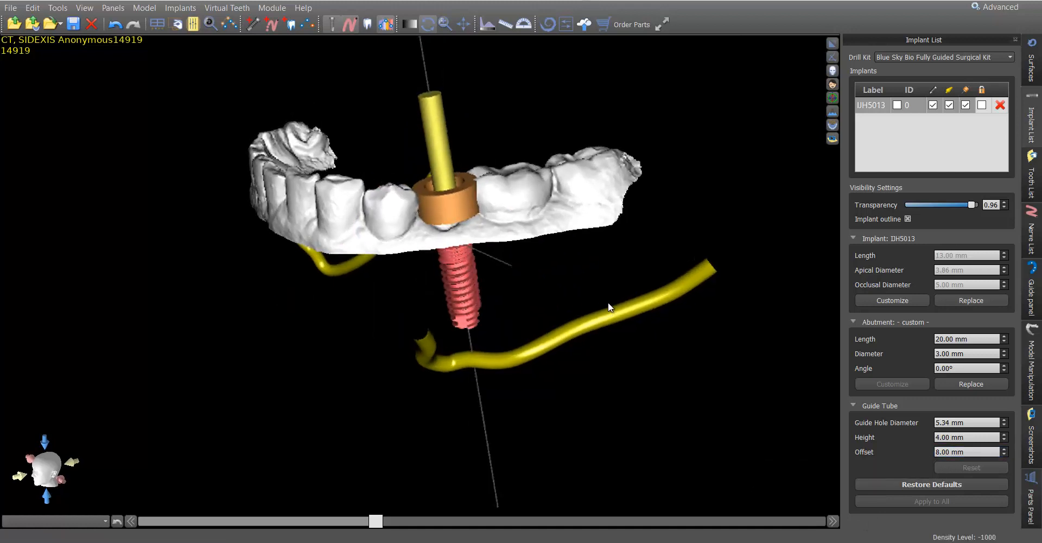
Examine closely how the guide tube sits between the neighbouring teeth and above the gum in the 3D model
mouse_move(436, 141)
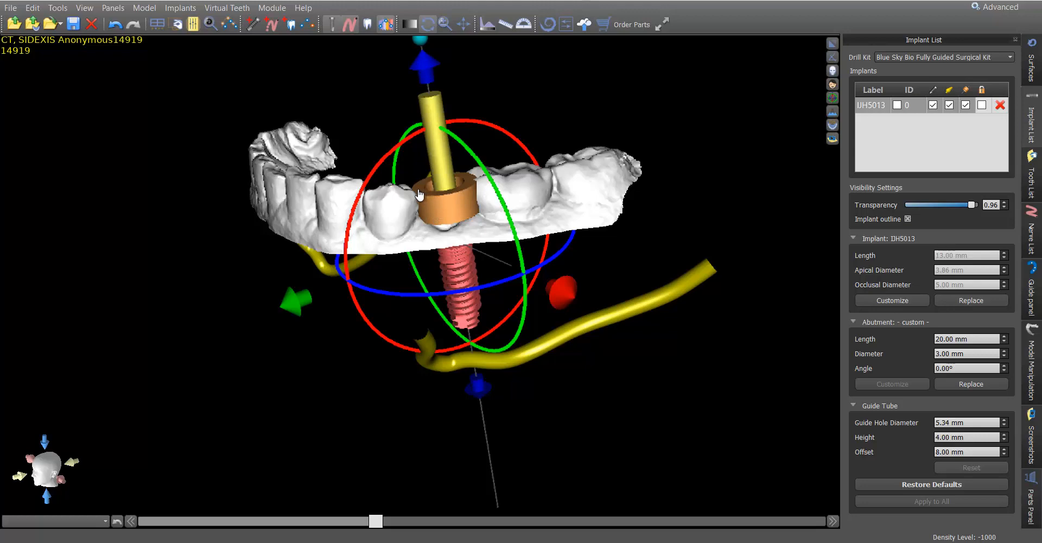
drag(369, 349, 320, 252)
scroll(356, 223, up, 5)
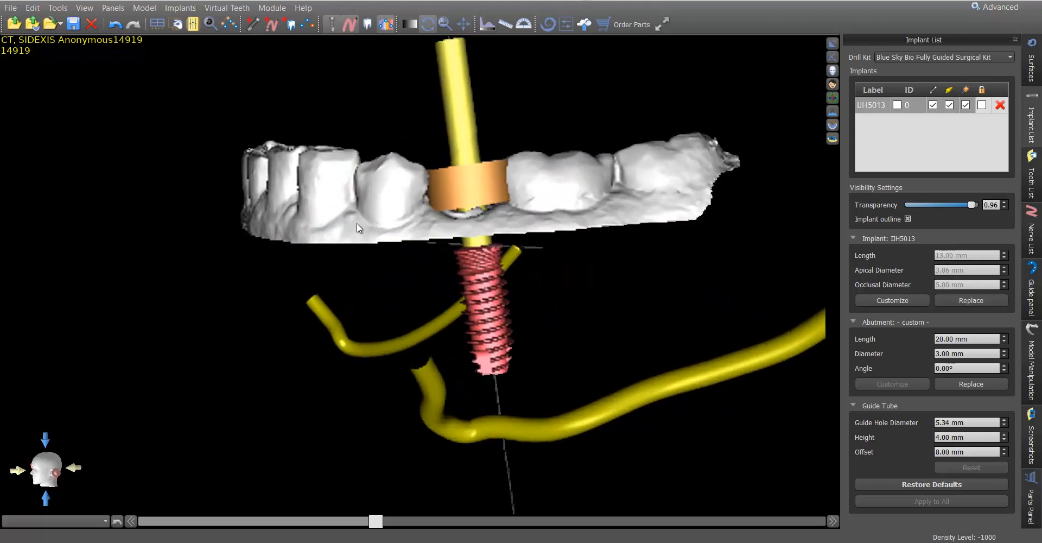
scroll(367, 185, up, 2)
click(435, 193)
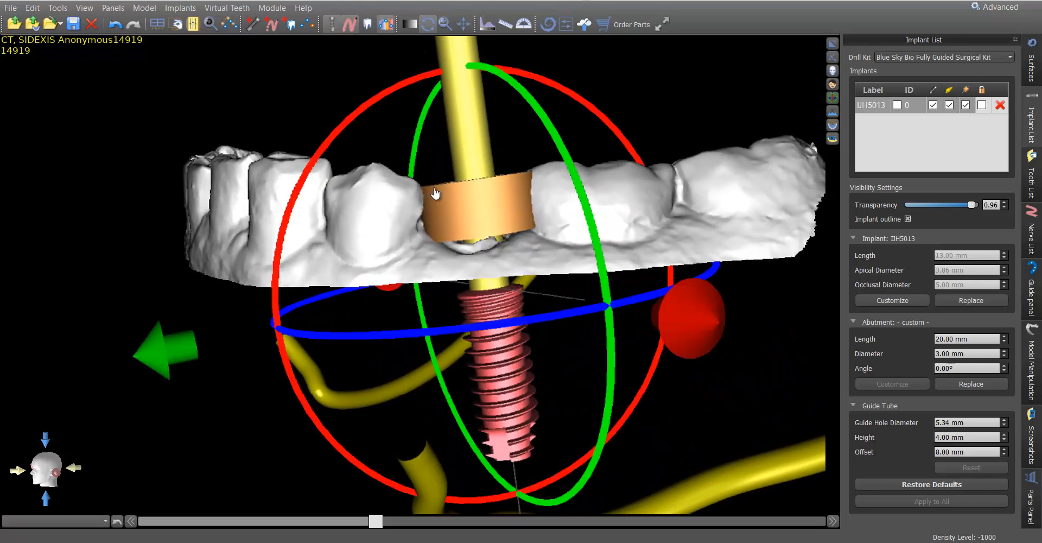
click(440, 171)
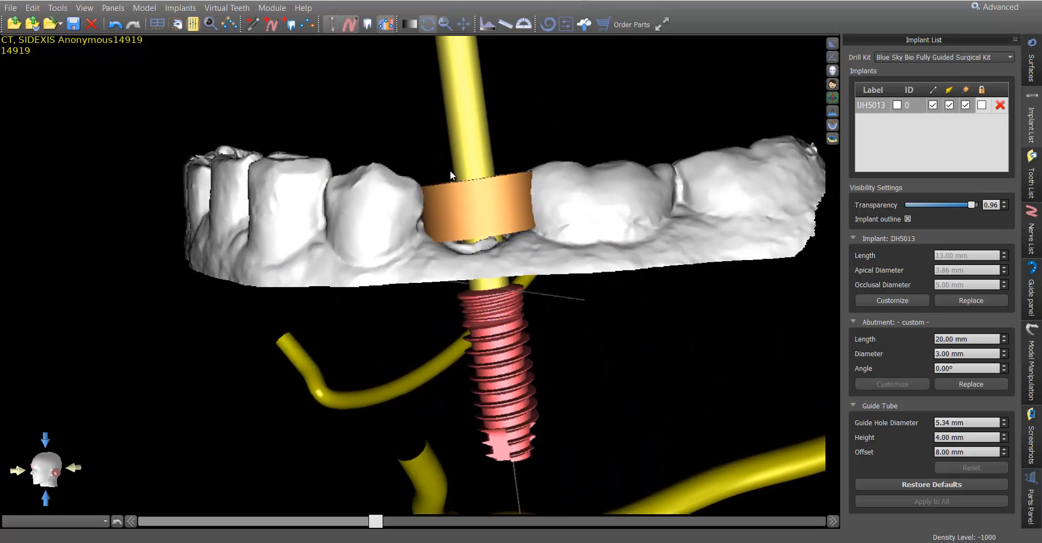
click(445, 169)
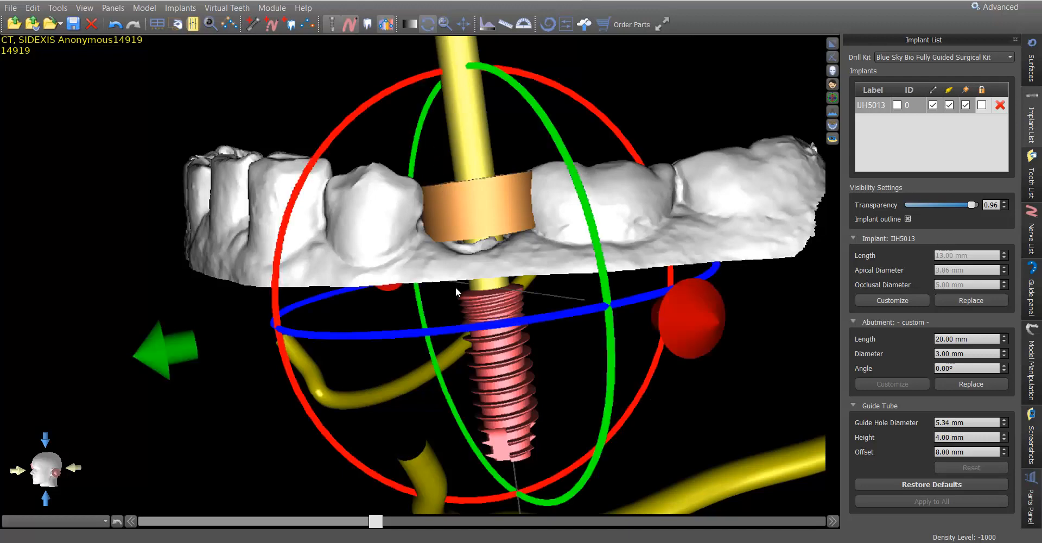
scroll(313, 142, down, 3)
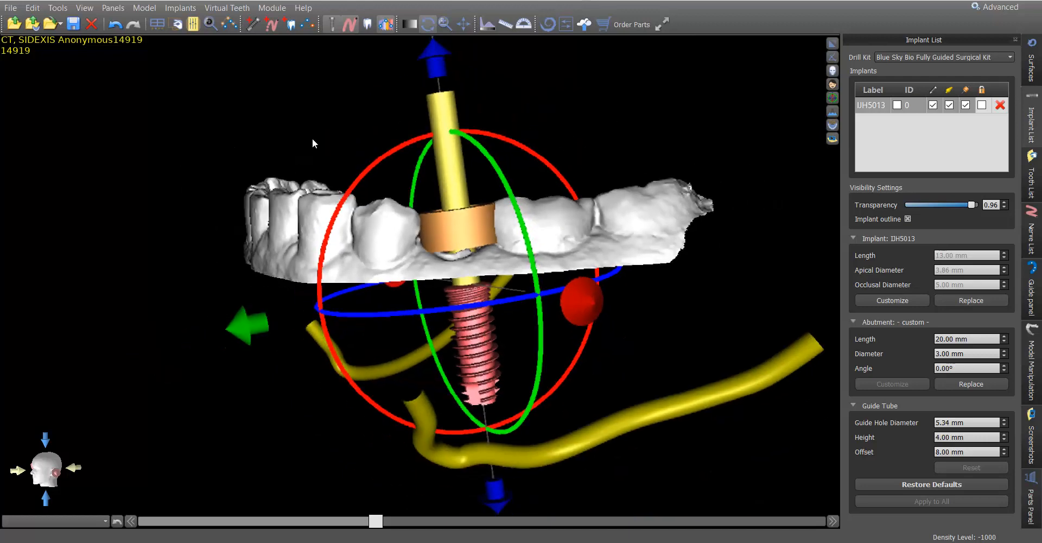
drag(313, 143, 440, 248)
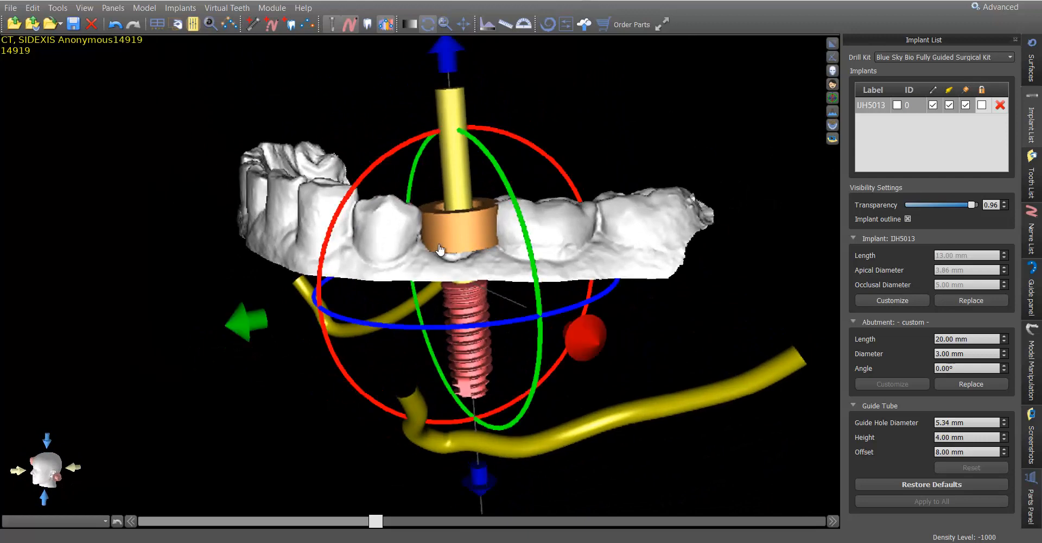
drag(337, 405, 488, 237)
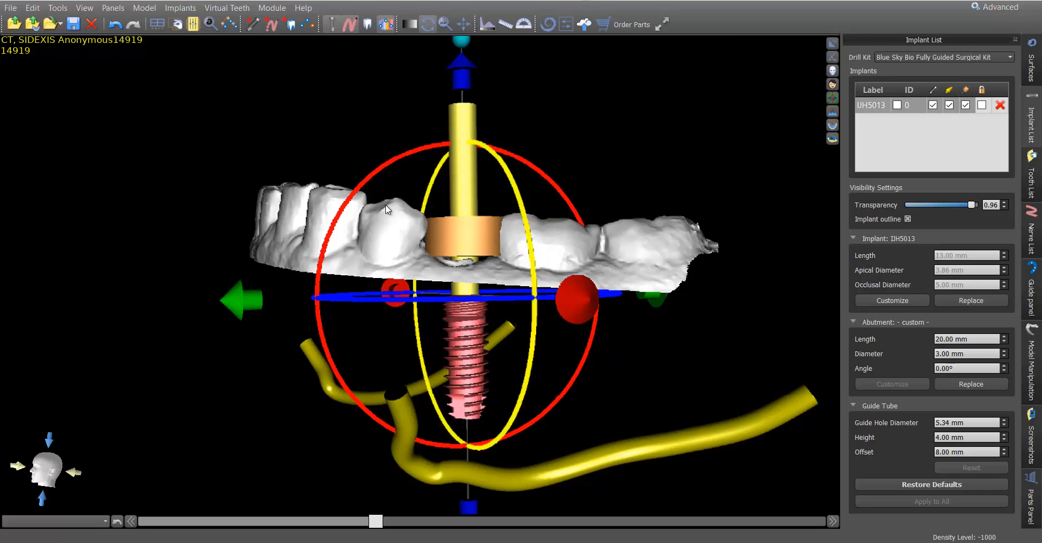
drag(345, 132, 326, 46)
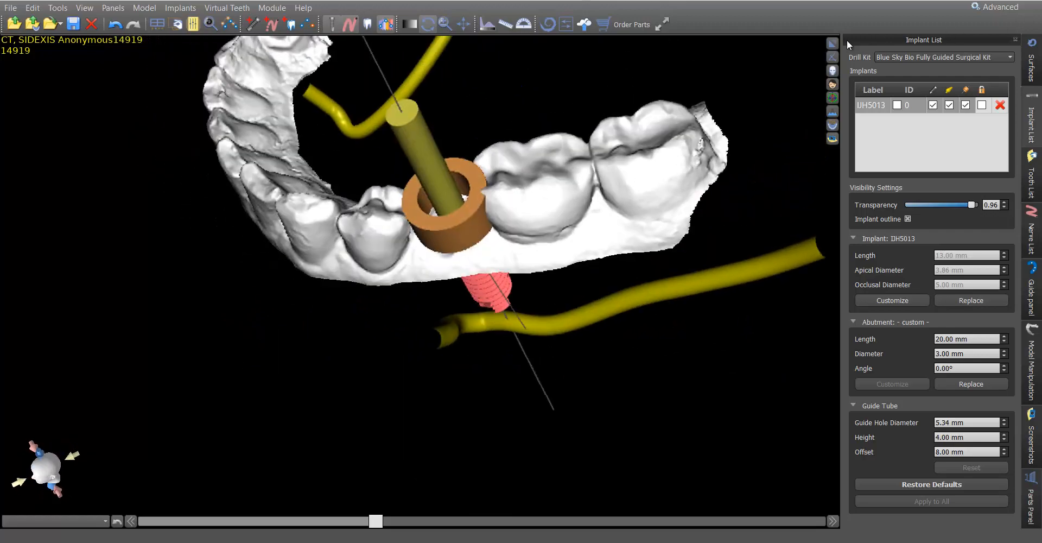
Restore the view layout, maximize the implant cross-section, and examine the guide tube's clearance from teeth and tissue around the implant axis
click(832, 44)
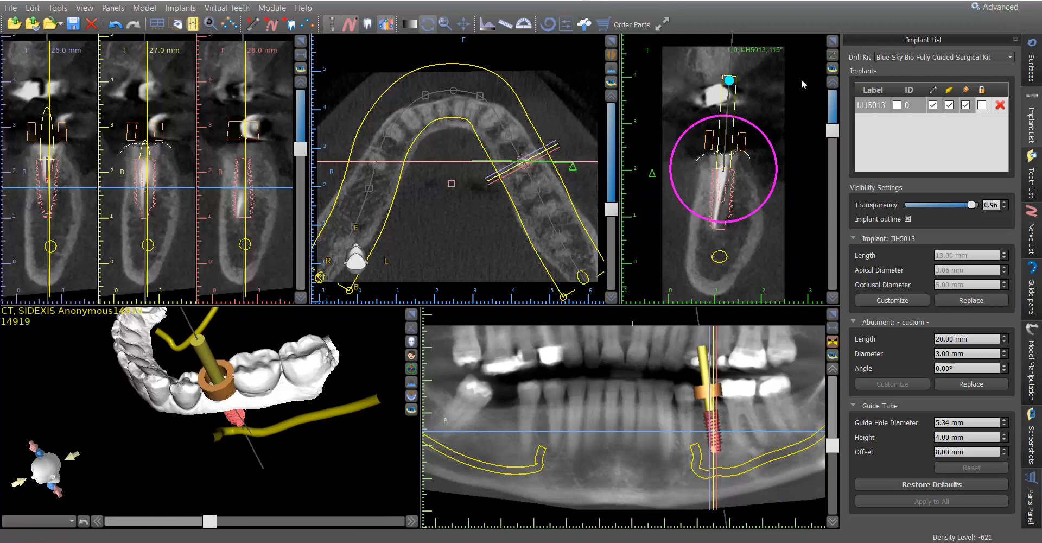
click(832, 41)
scroll(441, 248, down, 9)
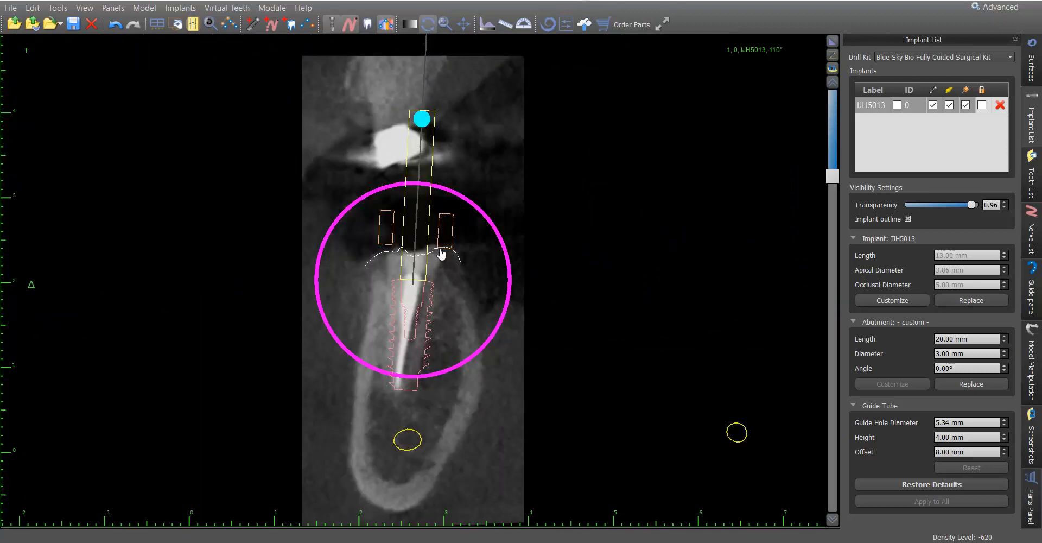
scroll(437, 247, down, 11)
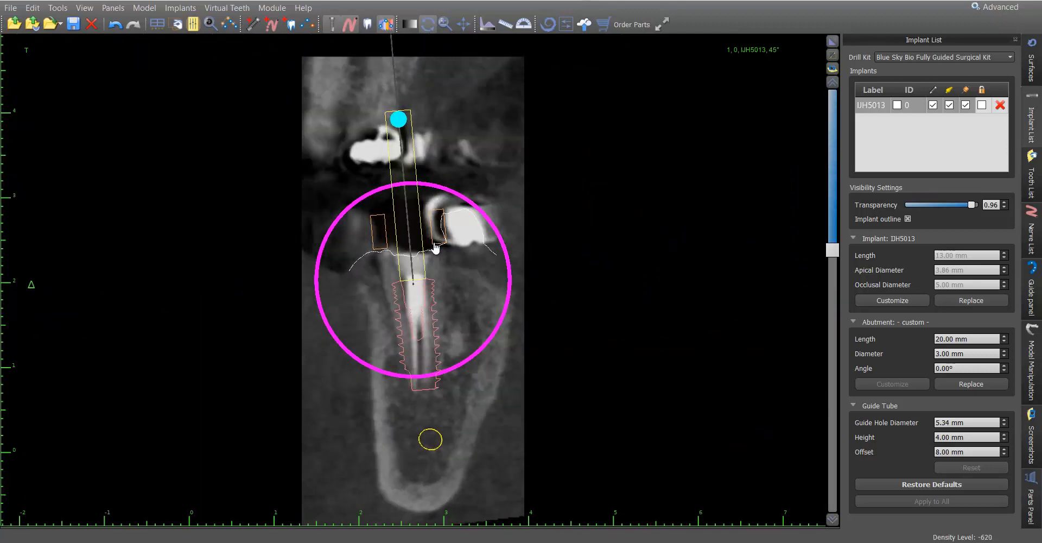
scroll(441, 248, down, 1)
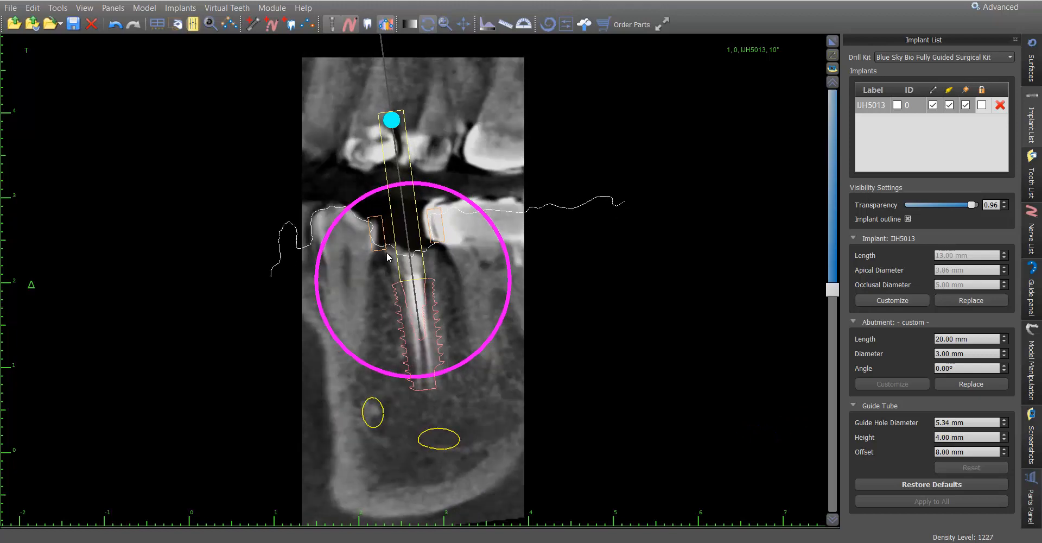
scroll(421, 251, down, 10)
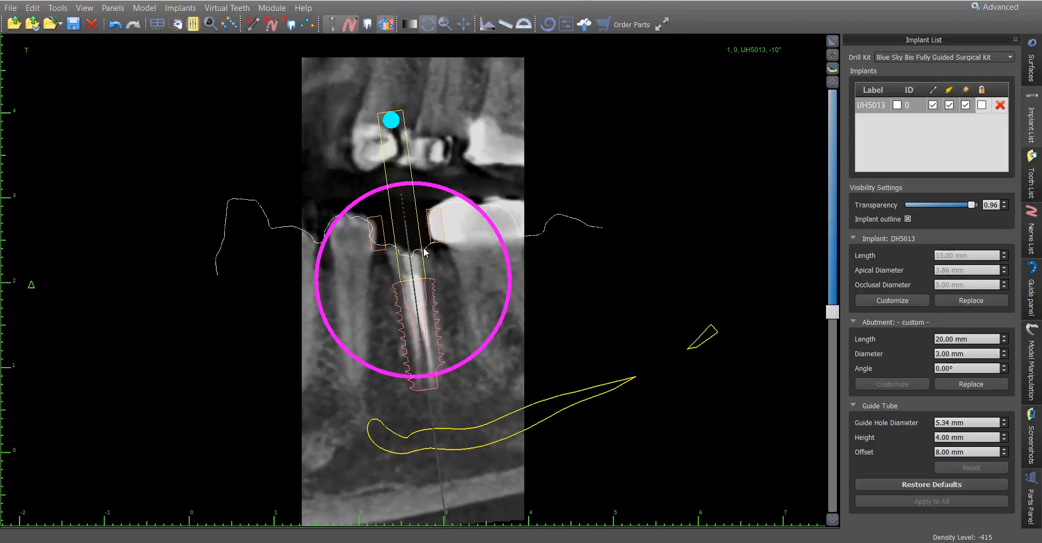
scroll(424, 250, down, 11)
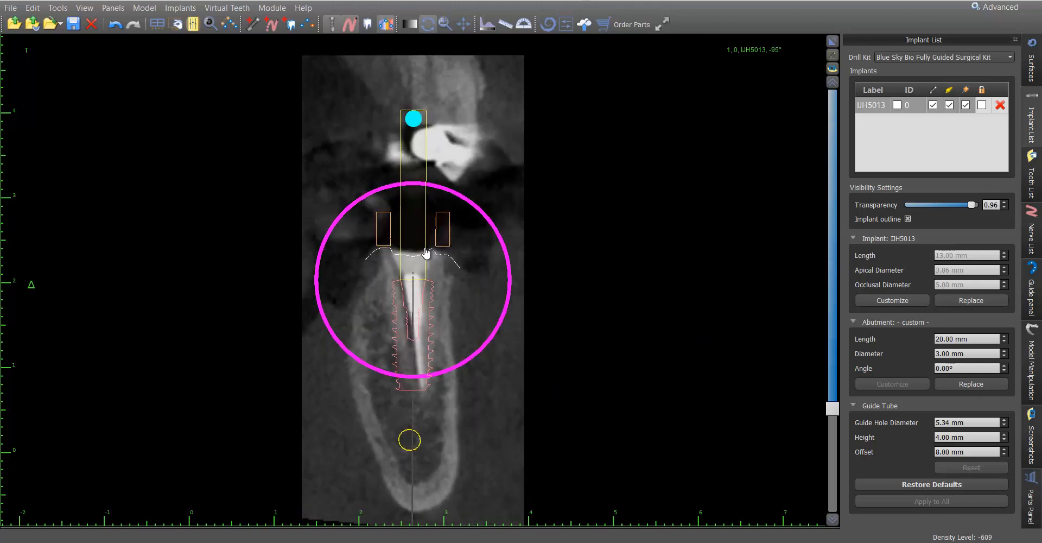
scroll(425, 251, up, 15)
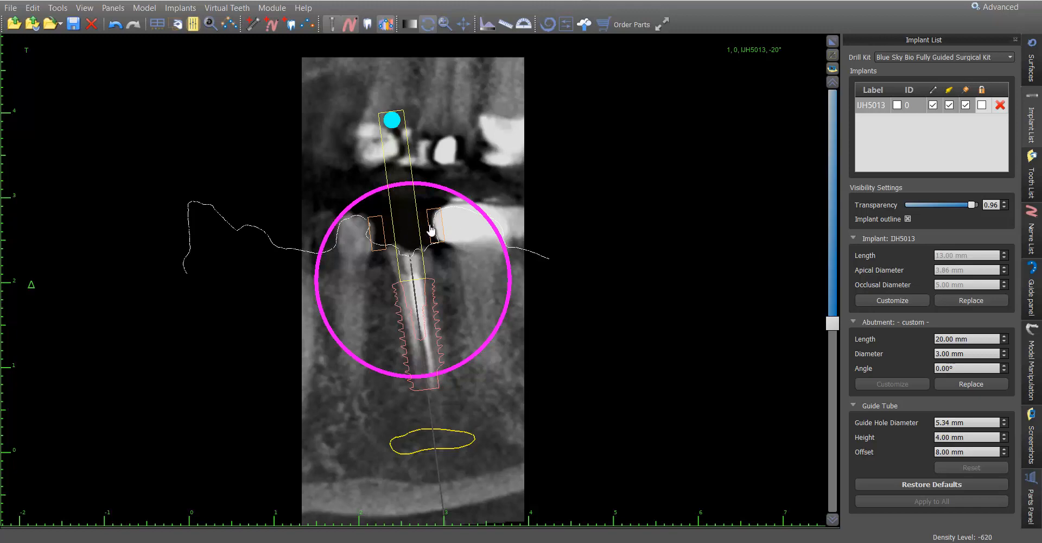
Step through further angles of the cross-section around the implant axis to check the guide tube against the adjacent teeth
scroll(407, 215, down, 3)
scroll(407, 216, up, 10)
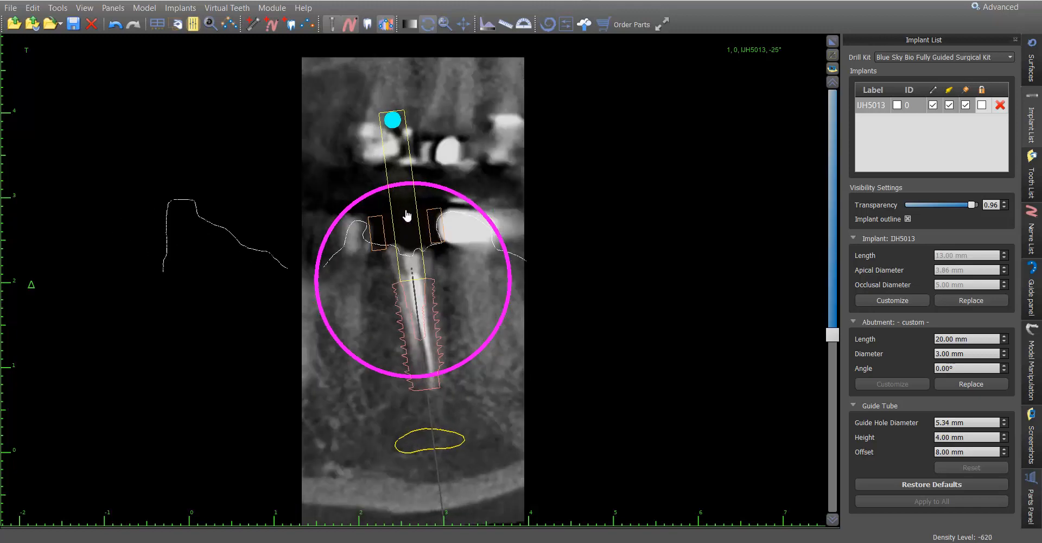
scroll(407, 216, up, 5)
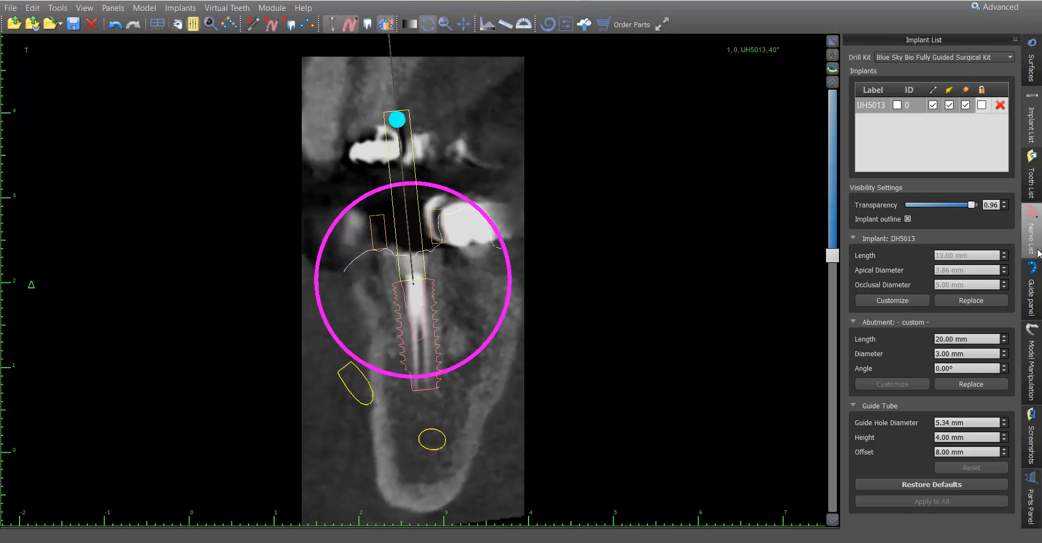
Open the guide fabrication settings, restore the multi-view layout, and lock the implants and virtual teeth
click(1032, 288)
click(833, 54)
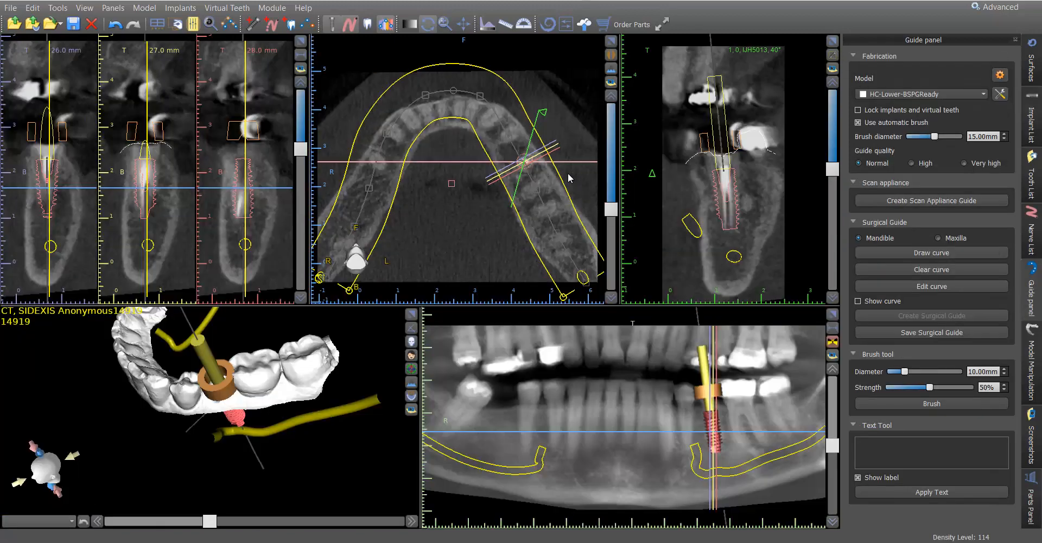
drag(246, 319, 285, 451)
mouse_move(228, 415)
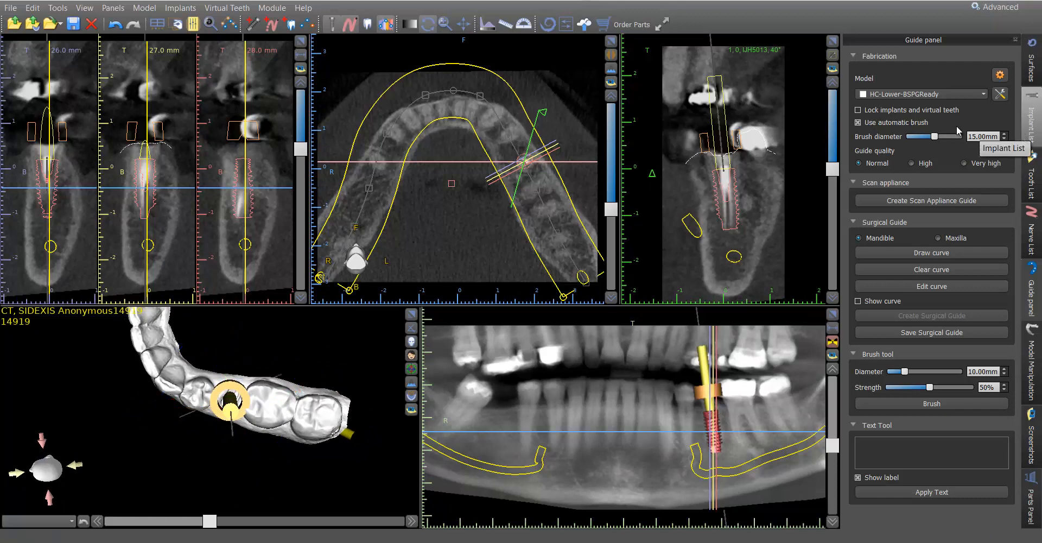
click(858, 110)
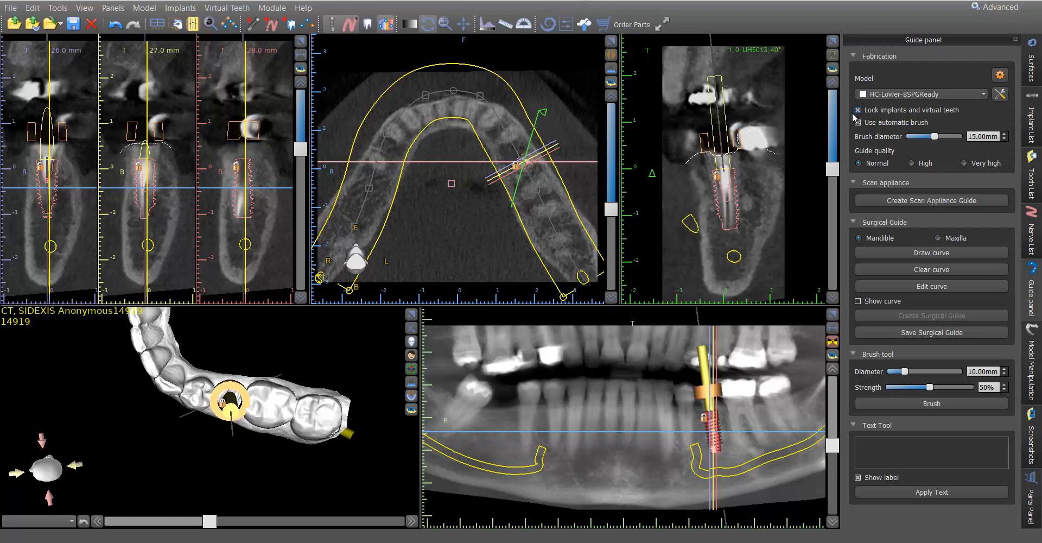
drag(187, 391, 212, 366)
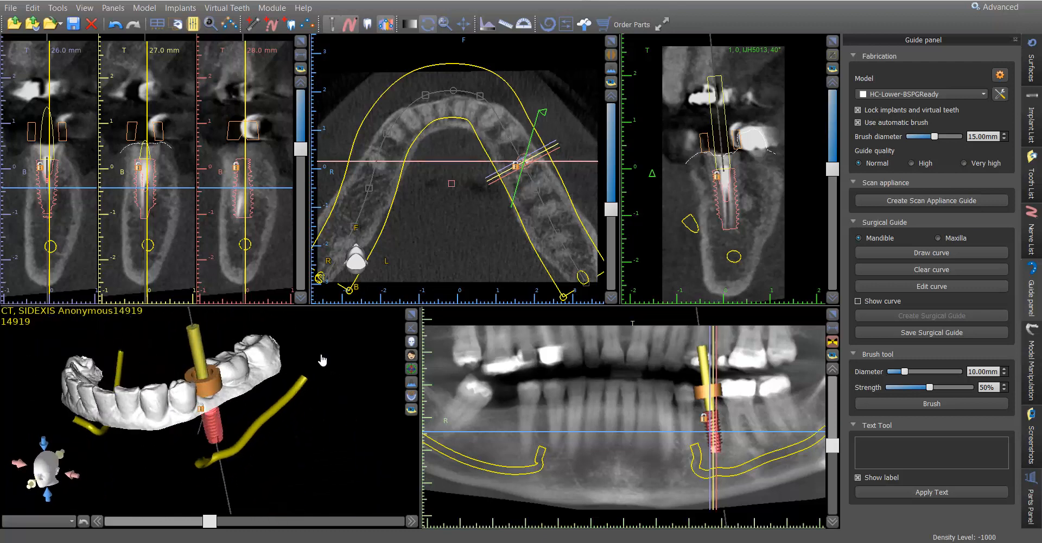
Maximize the 3D view and start drawing the guide curve along the cheek side from the molar behind the guide tube to the front teeth
click(412, 315)
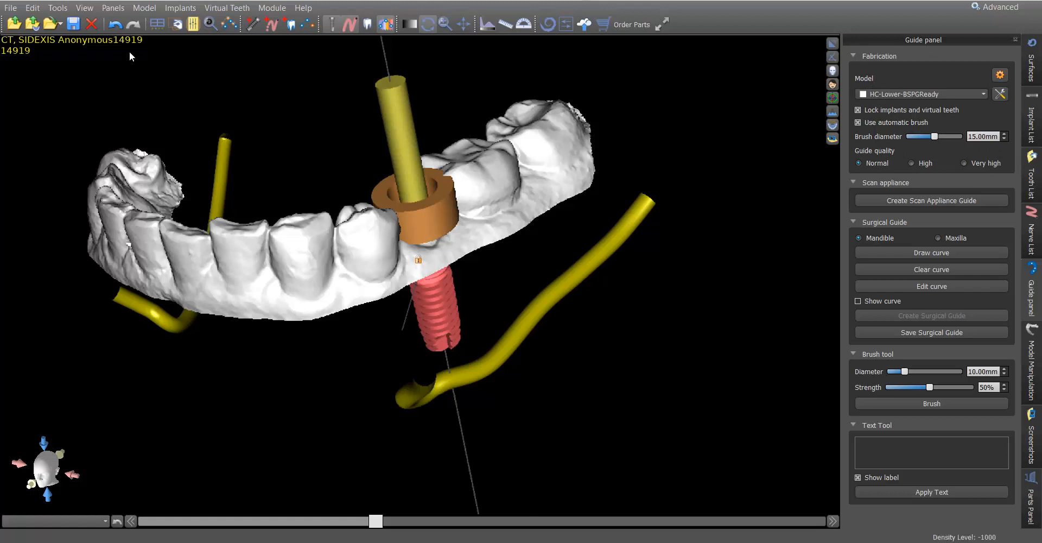
click(113, 8)
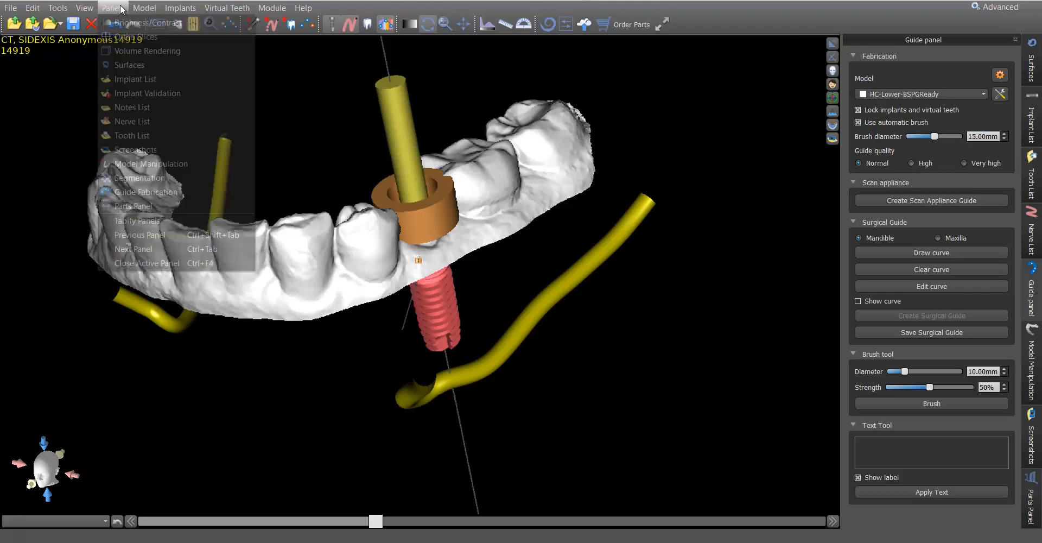
click(150, 192)
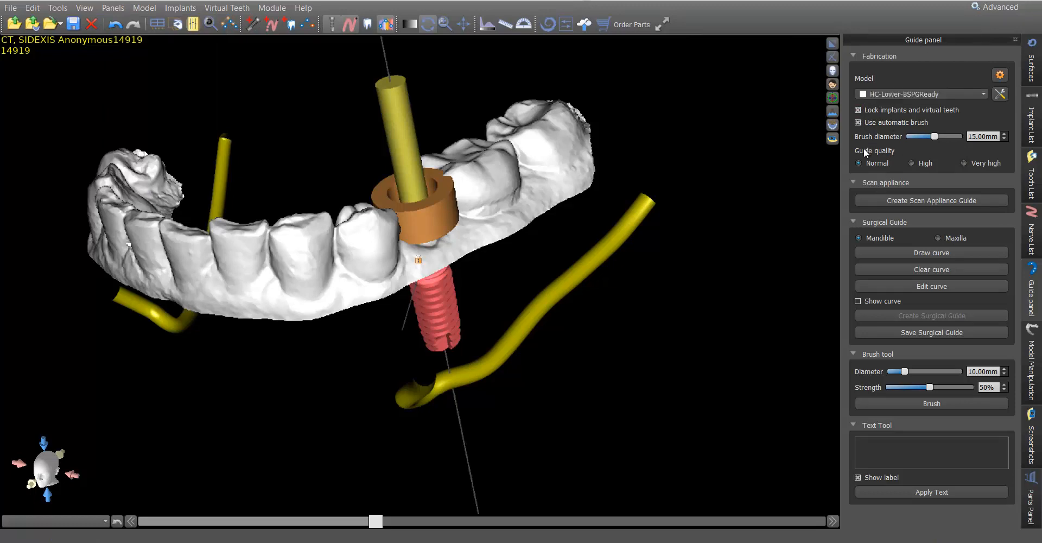
click(872, 252)
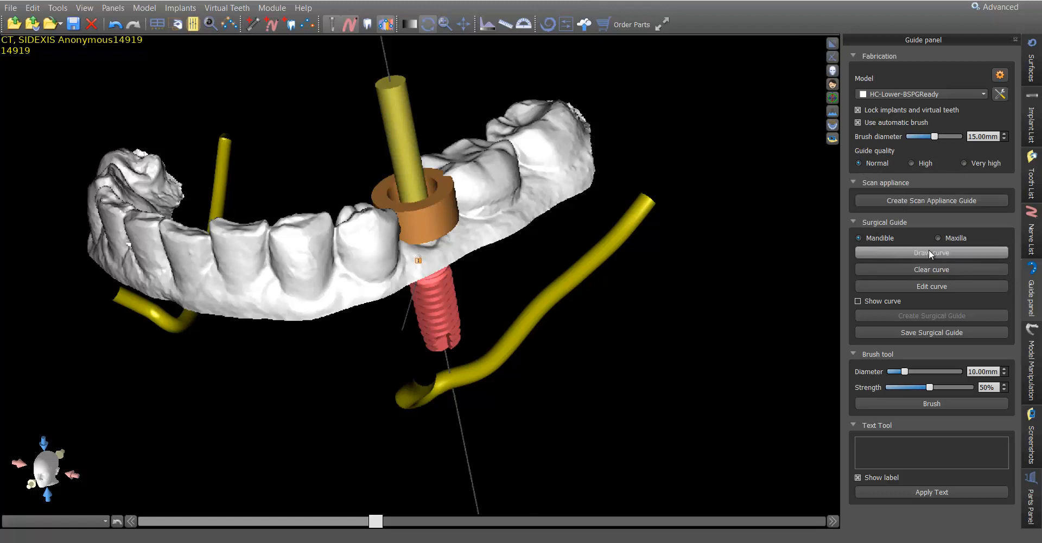
click(888, 253)
drag(512, 108, 504, 160)
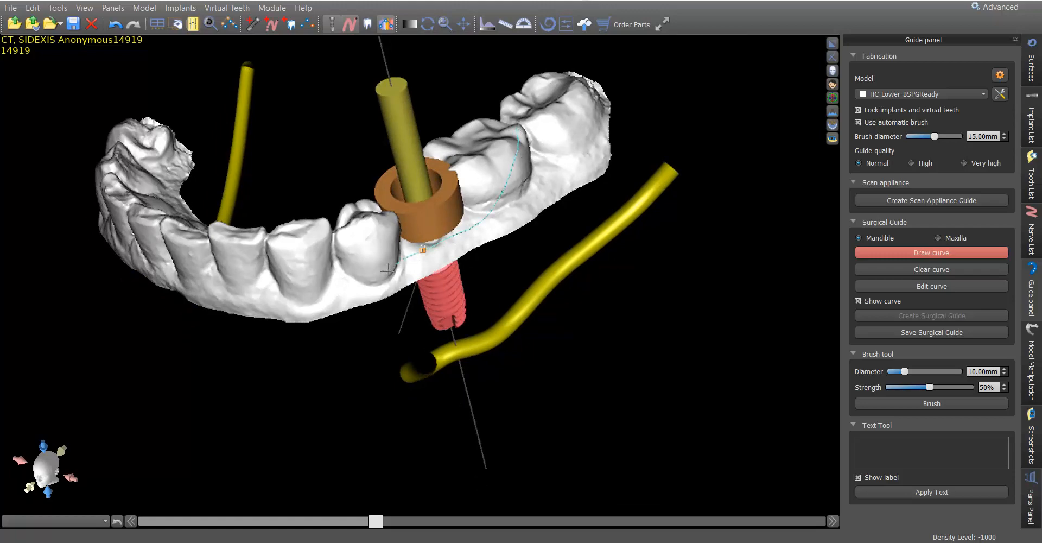
shift+drag(316, 291, 303, 290)
drag(220, 294, 347, 254)
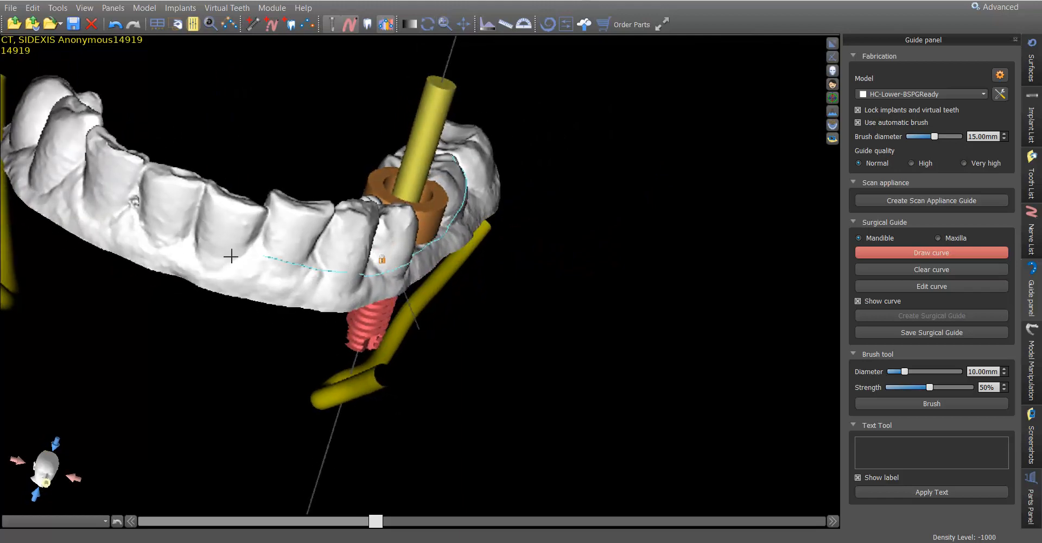
Continue the guide curve around the front teeth and back along the tongue side, closing it at the molar behind the guide tube
shift+drag(231, 257, 179, 488)
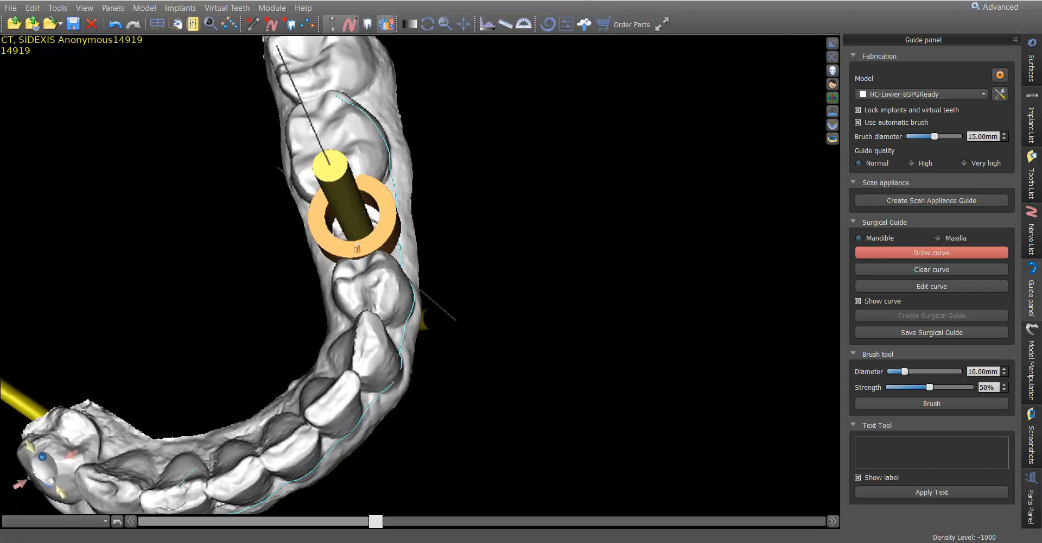
drag(300, 408, 431, 364)
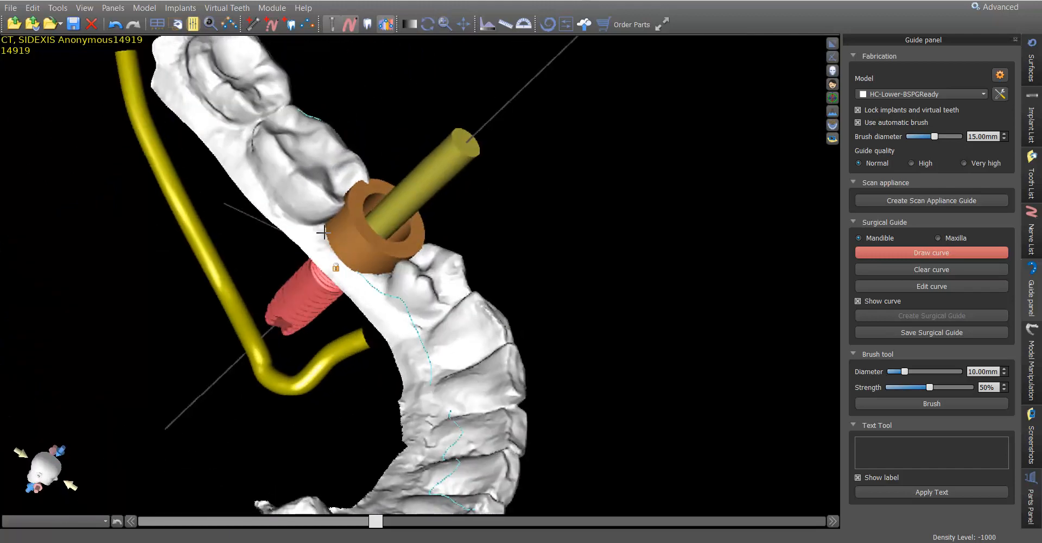
double_click(295, 117)
drag(622, 206, 497, 354)
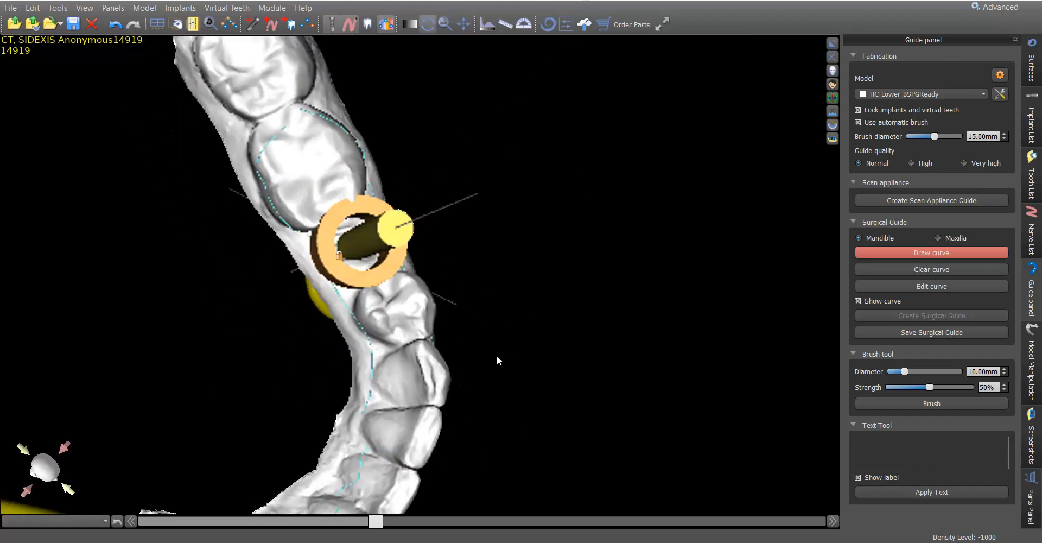
Edit the guide curve, moving its control points at the molar and along the tongue side of the front teeth to smooth the outline
click(912, 282)
drag(500, 182, 460, 207)
drag(307, 125, 266, 143)
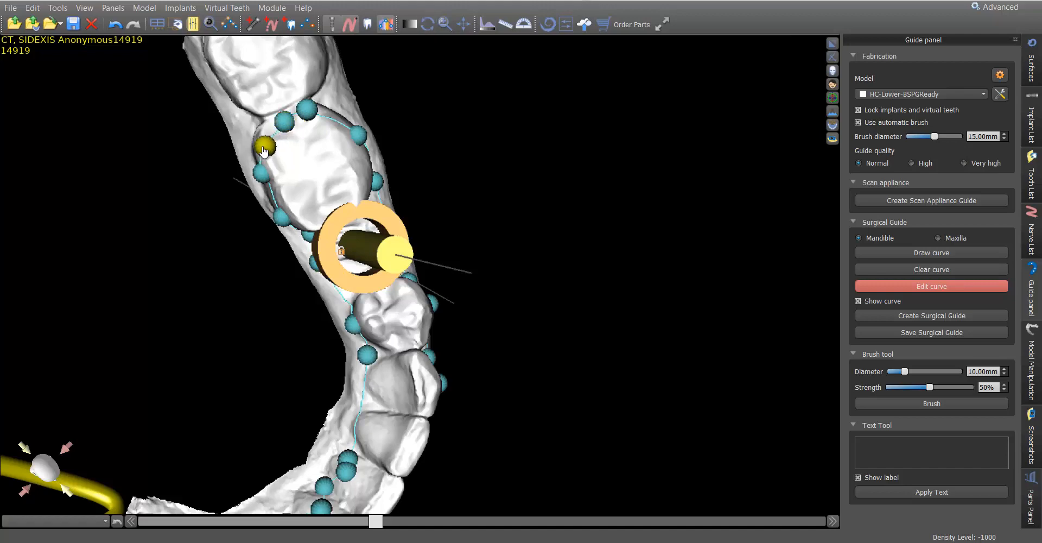
drag(582, 263, 631, 423)
drag(613, 380, 433, 195)
drag(428, 305, 428, 249)
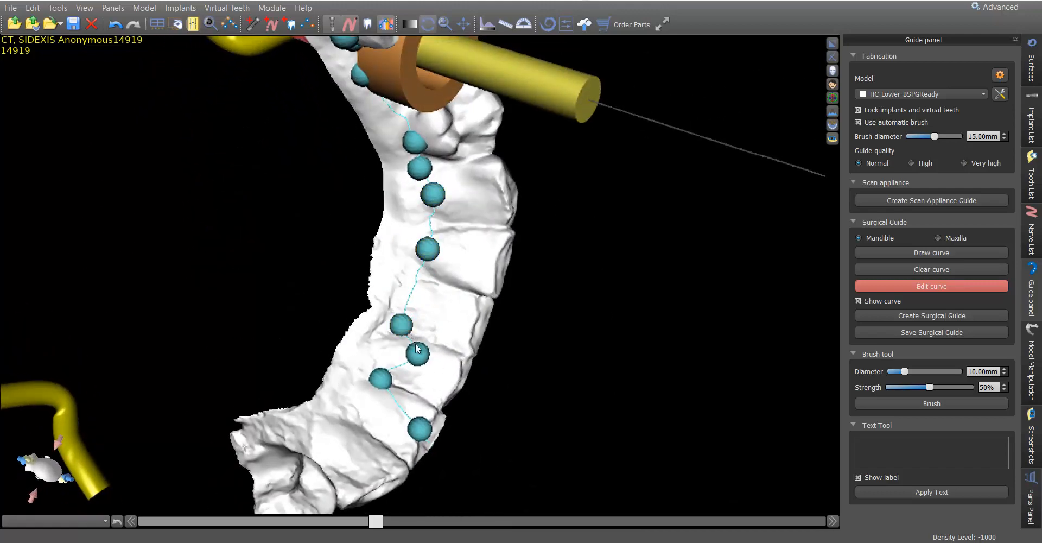
drag(417, 354, 416, 300)
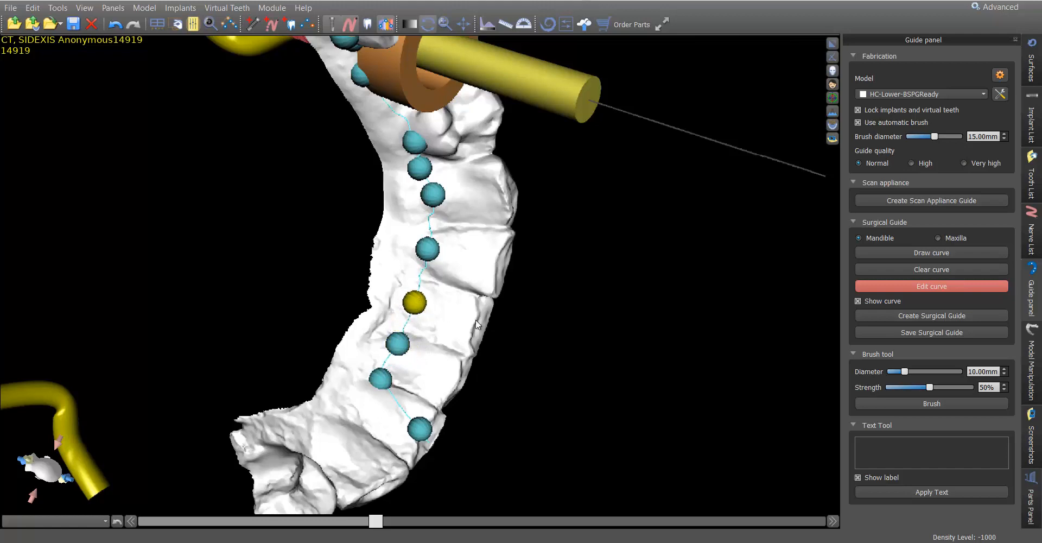
Adjust the guide curve's control points along the cheek side near the molar and the teeth in front of the guide tube
drag(521, 326, 116, 203)
drag(593, 235, 380, 333)
middle_drag(515, 188, 507, 411)
drag(317, 347, 311, 339)
drag(302, 197, 295, 193)
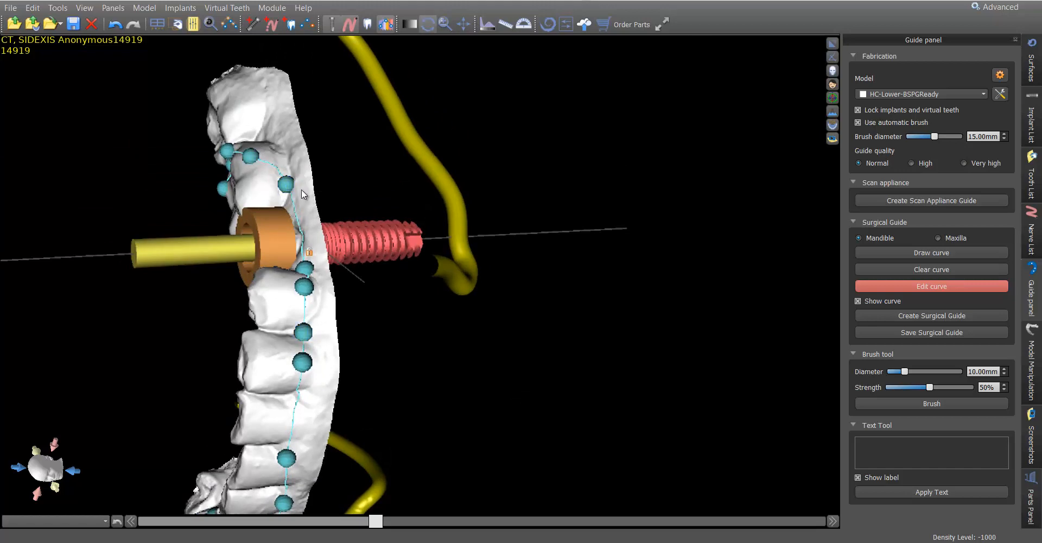
drag(70, 213, 711, 290)
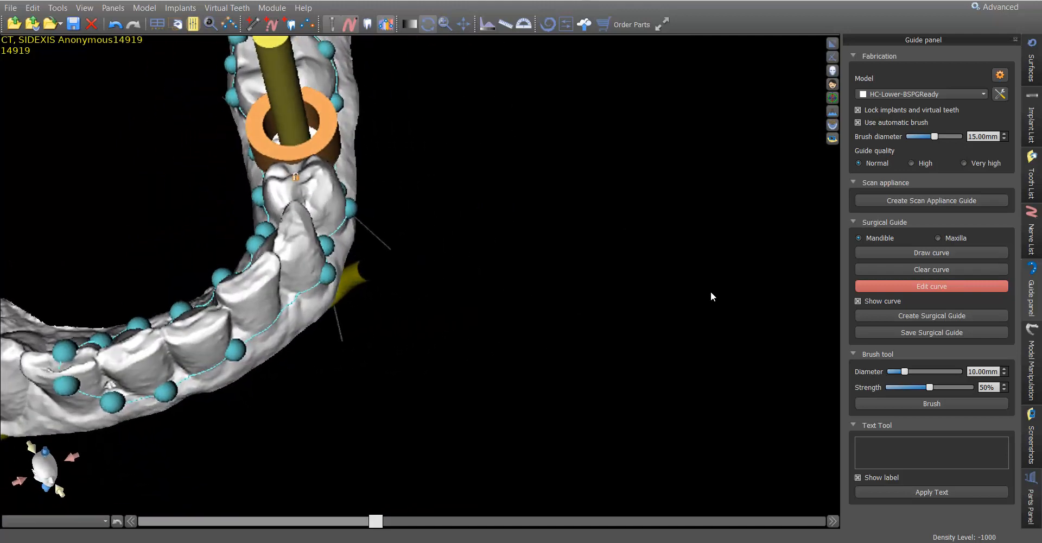
Create the surgical guide from the edited curve and inspect its shape around the guide tube and along the teeth
click(904, 314)
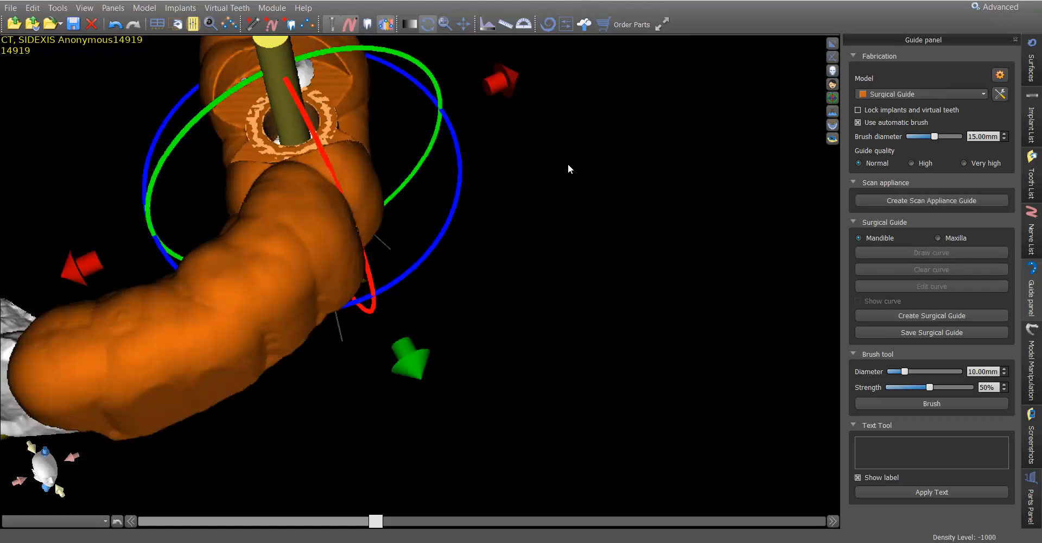
drag(568, 165, 537, 320)
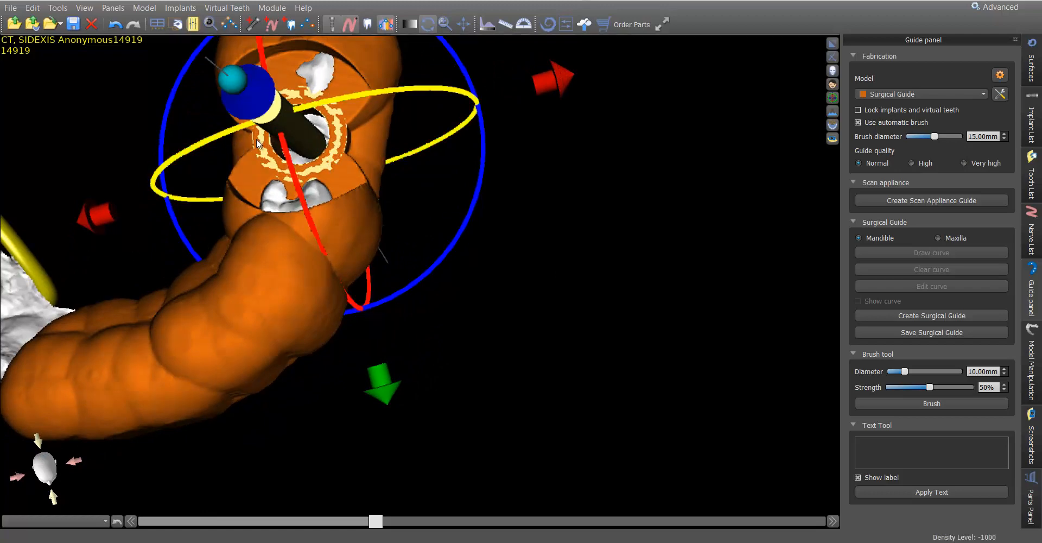
scroll(523, 321, down, 3)
drag(522, 315, 574, 314)
drag(146, 326, 418, 435)
drag(608, 182, 251, 404)
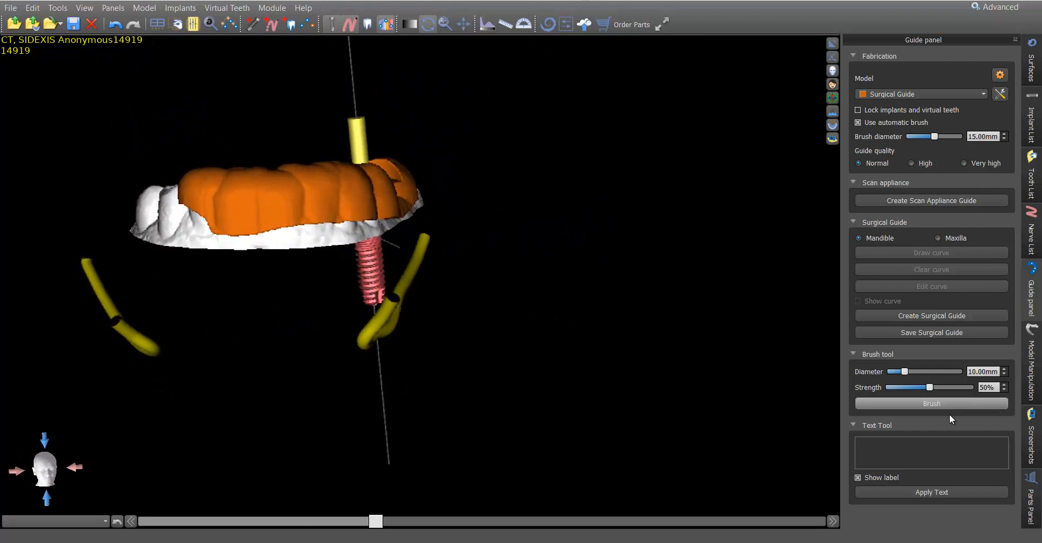
Enter 4.3x13 Max as the label text for the surgical guide
click(946, 445)
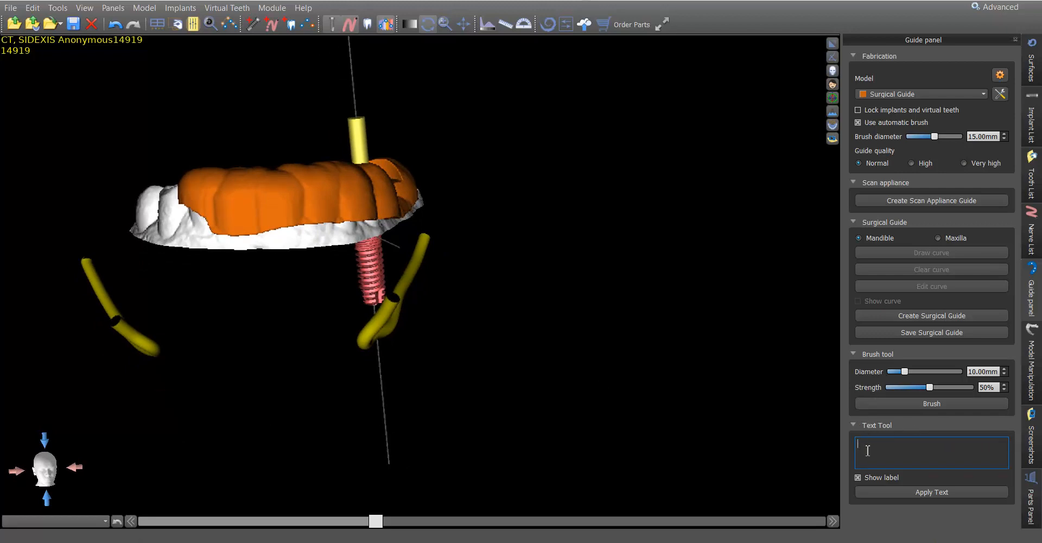
text(4.3)
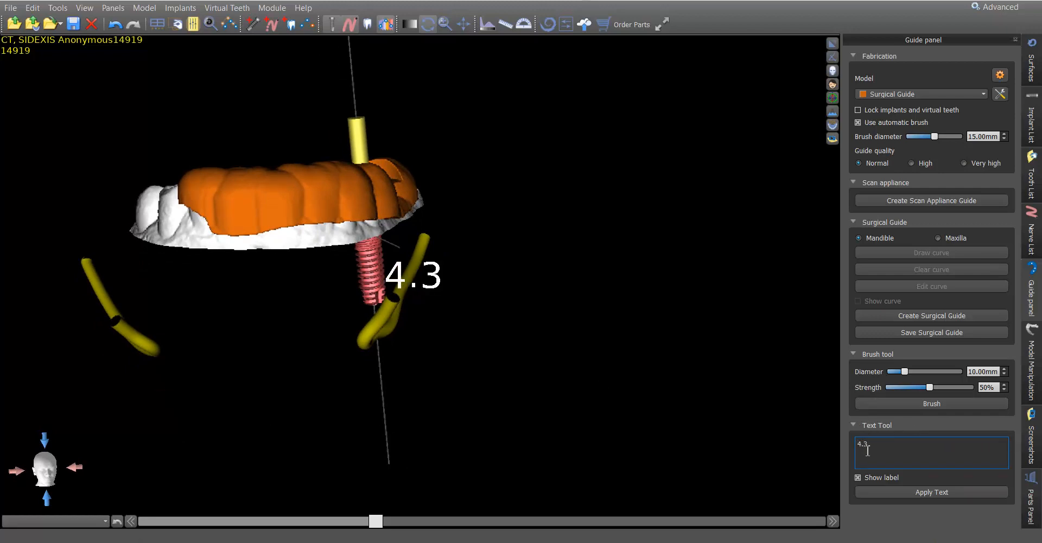
text(x1)
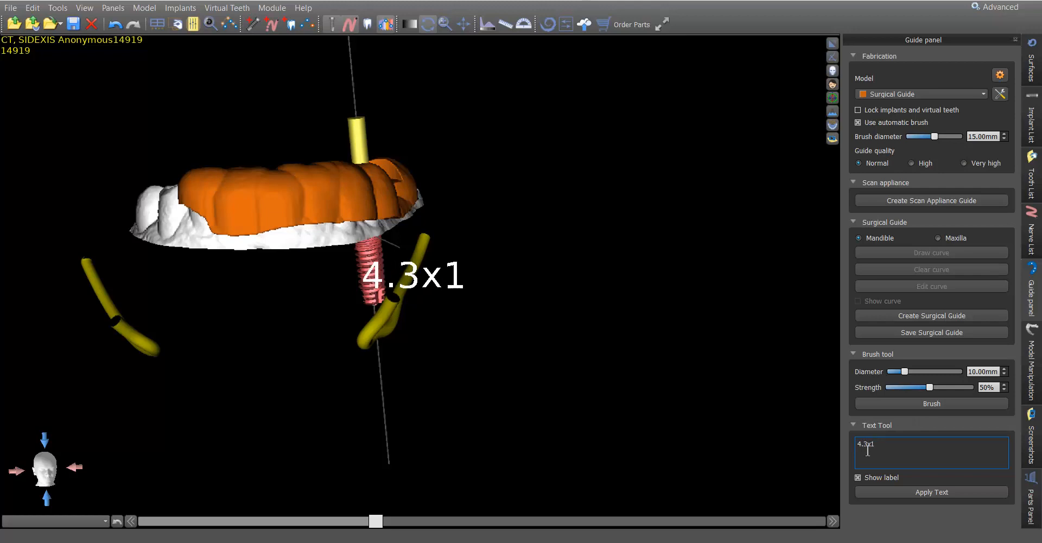
text(3 Max)
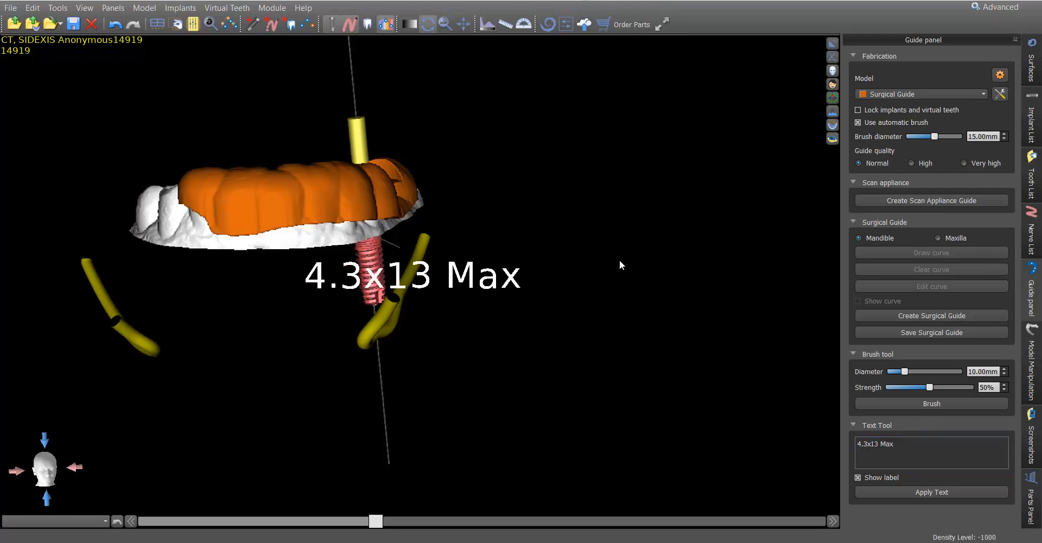
Fit the outer front surface of the guide behind the implant size label and apply the text to the guide
drag(621, 262, 694, 372)
scroll(694, 372, up, 2)
scroll(695, 372, down, 4)
scroll(695, 372, up, 5)
scroll(694, 370, down, 4)
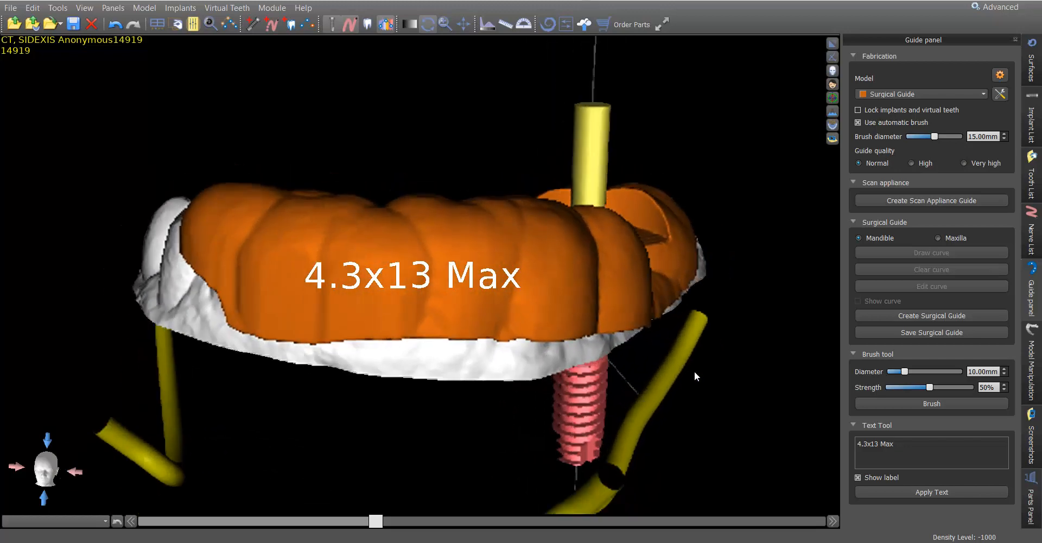
scroll(694, 370, up, 2)
scroll(694, 370, down, 1)
scroll(695, 370, down, 1)
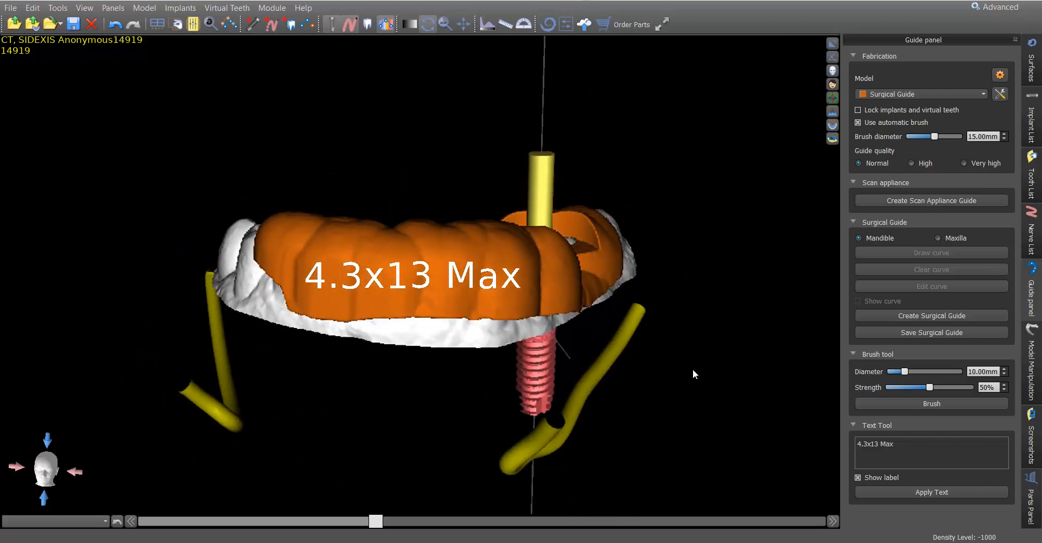
click(906, 493)
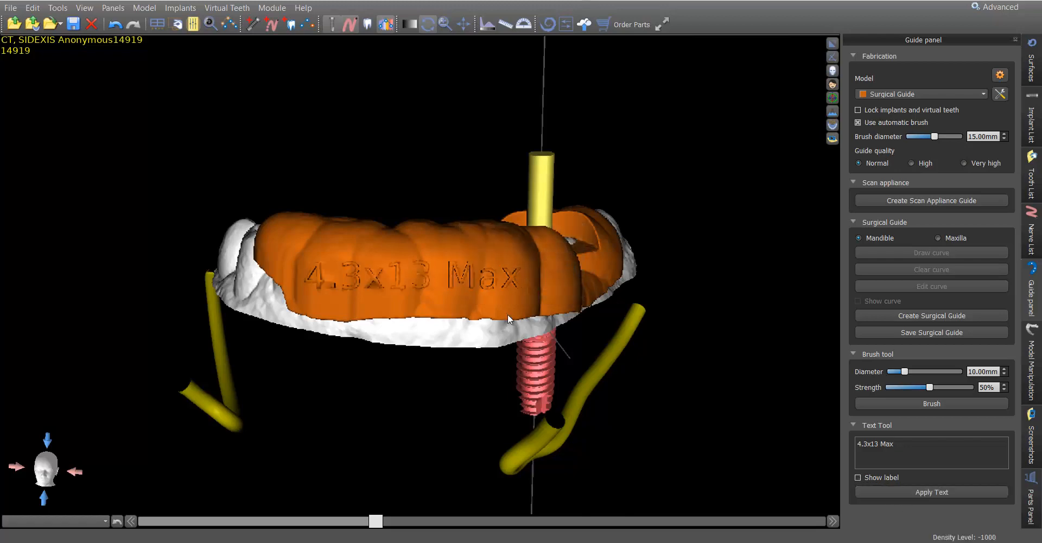
Replace the label text with the patient's name and apply it to the tongue side of the guide
drag(432, 425, 465, 269)
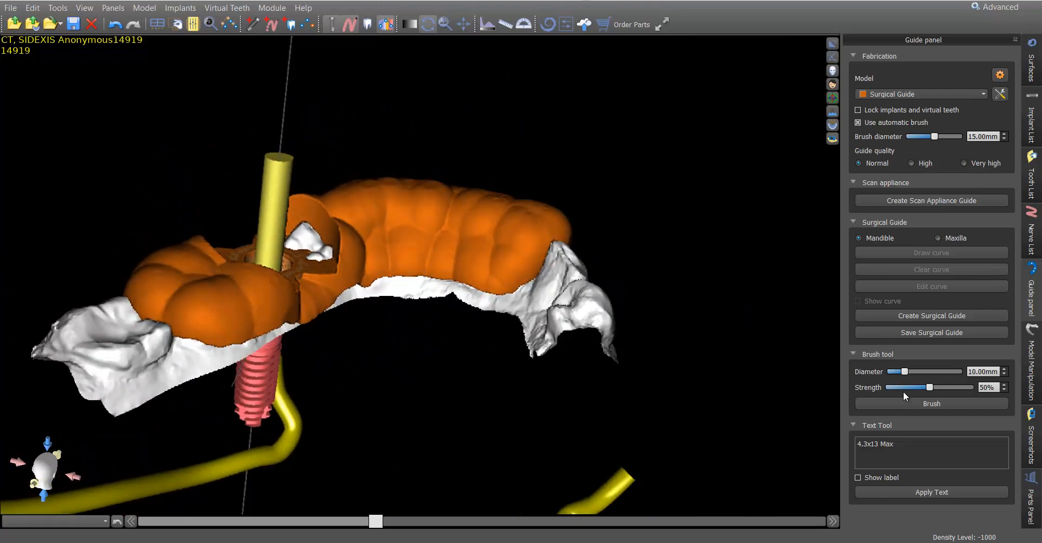
triple_click(920, 463)
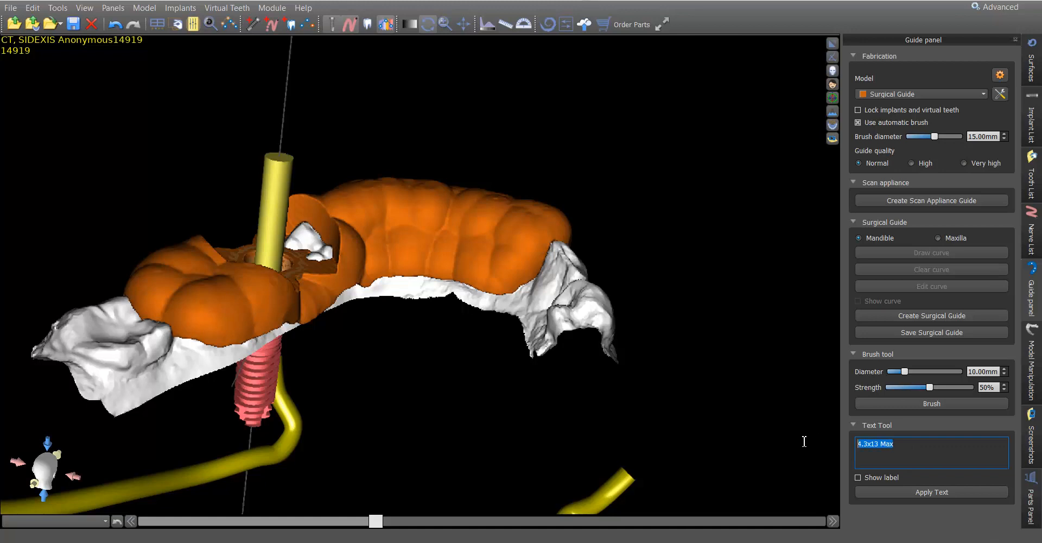
triple_click(921, 456)
text(John)
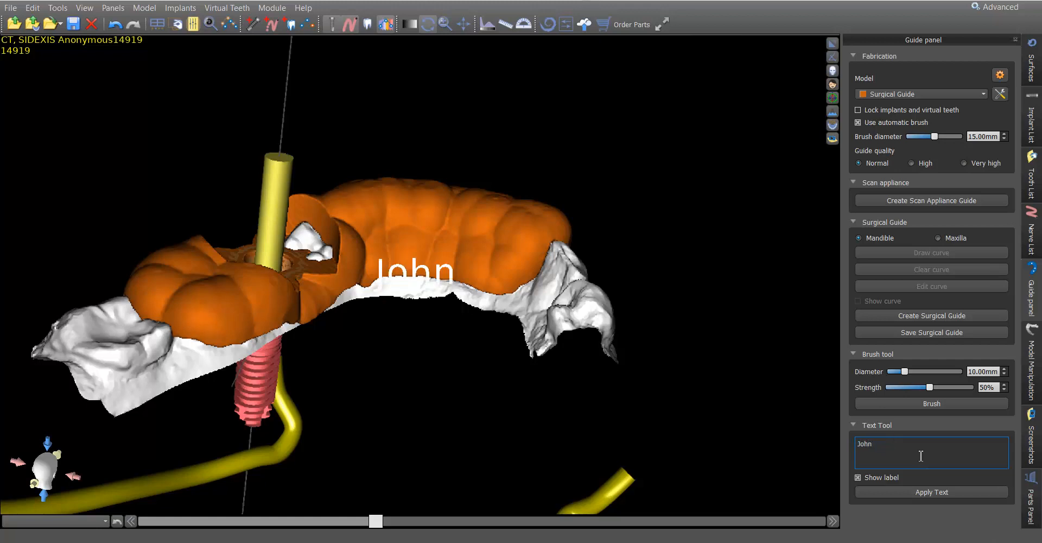
text(-D)
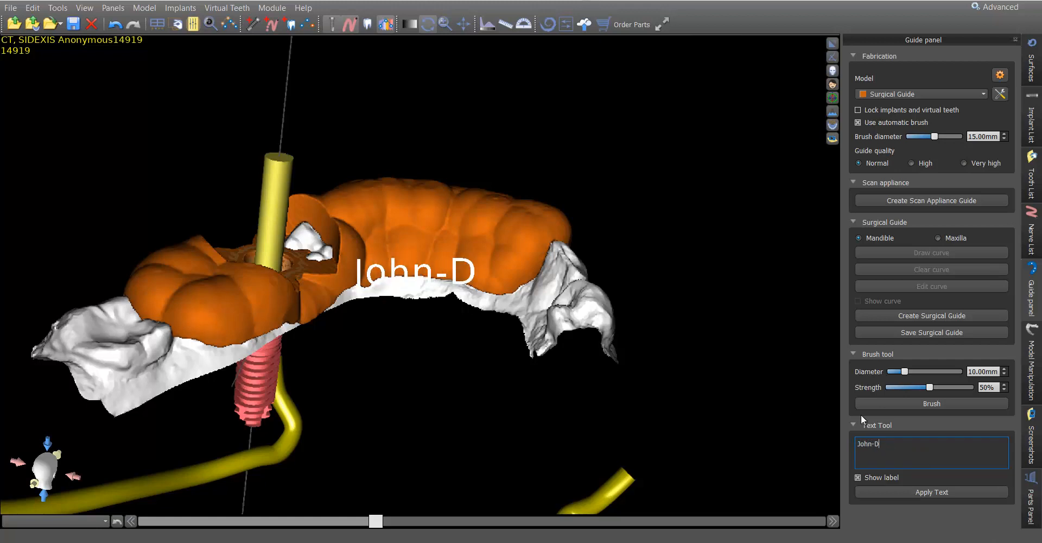
drag(800, 381, 788, 409)
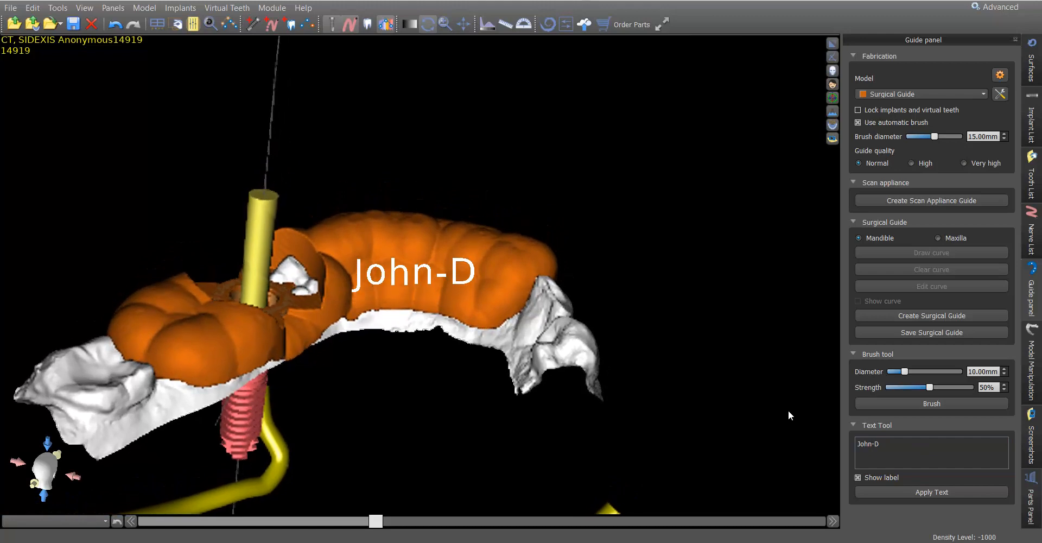
click(945, 491)
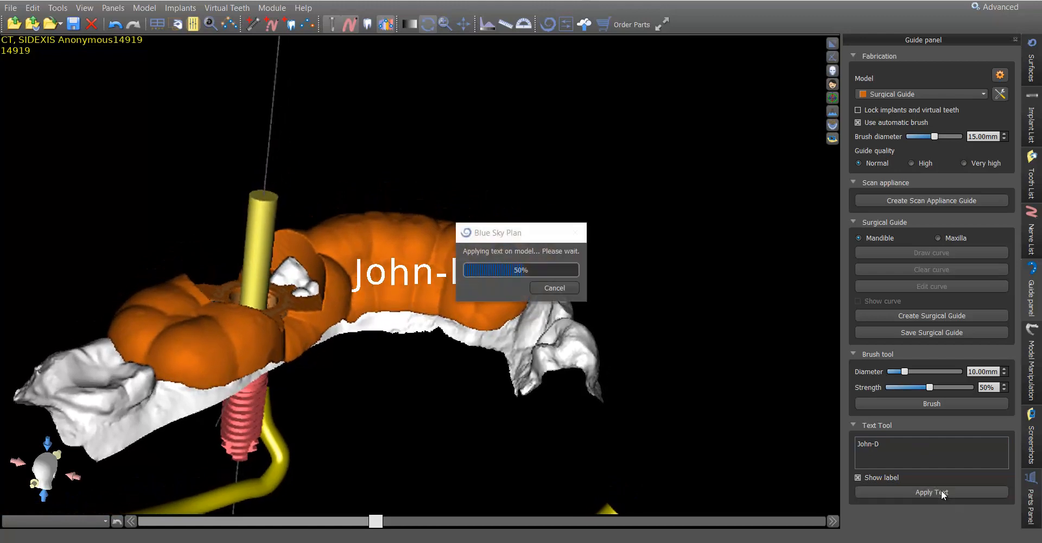
Examine the labelled surgical guide from several sides, including how it sits on the lower jaw model
drag(612, 341, 323, 50)
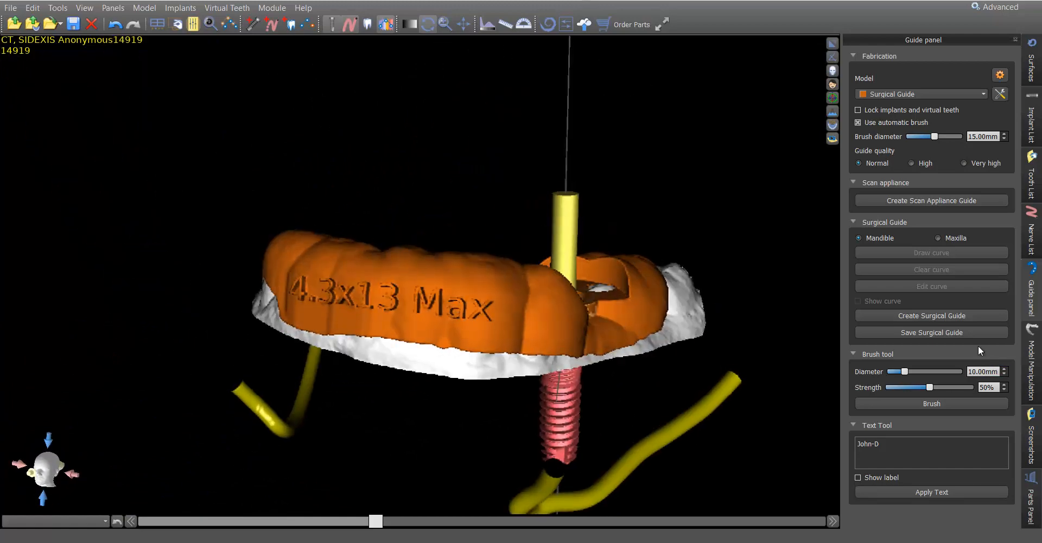
drag(802, 312, 774, 259)
drag(435, 450, 441, 404)
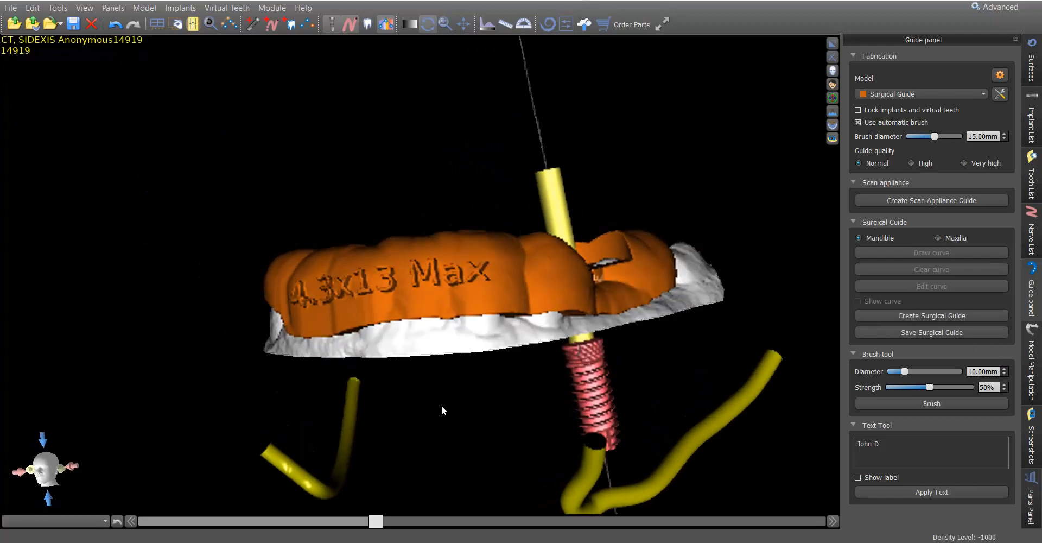
scroll(441, 405, down, 4)
drag(395, 234, 429, 249)
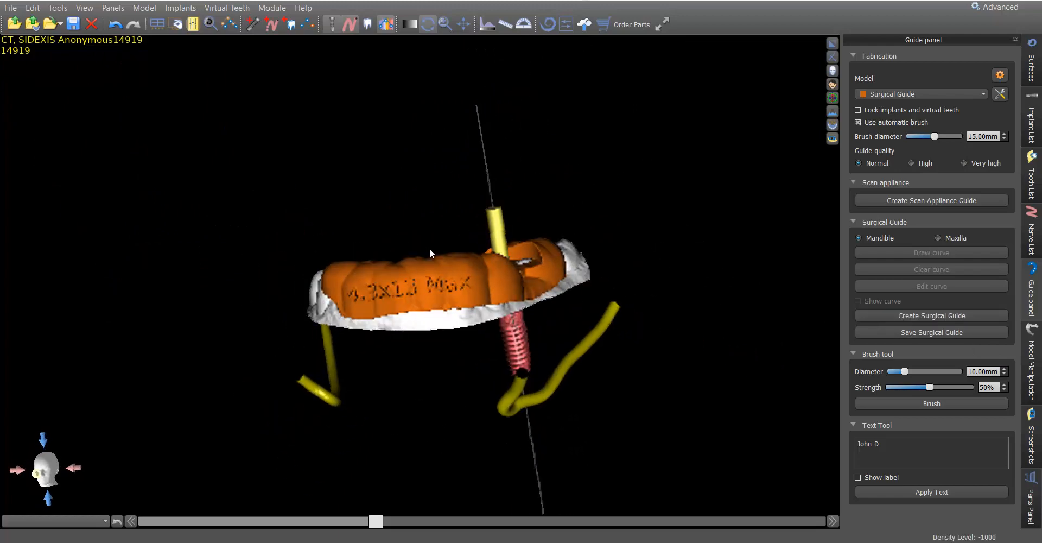
drag(657, 387, 564, 411)
drag(260, 343, 291, 360)
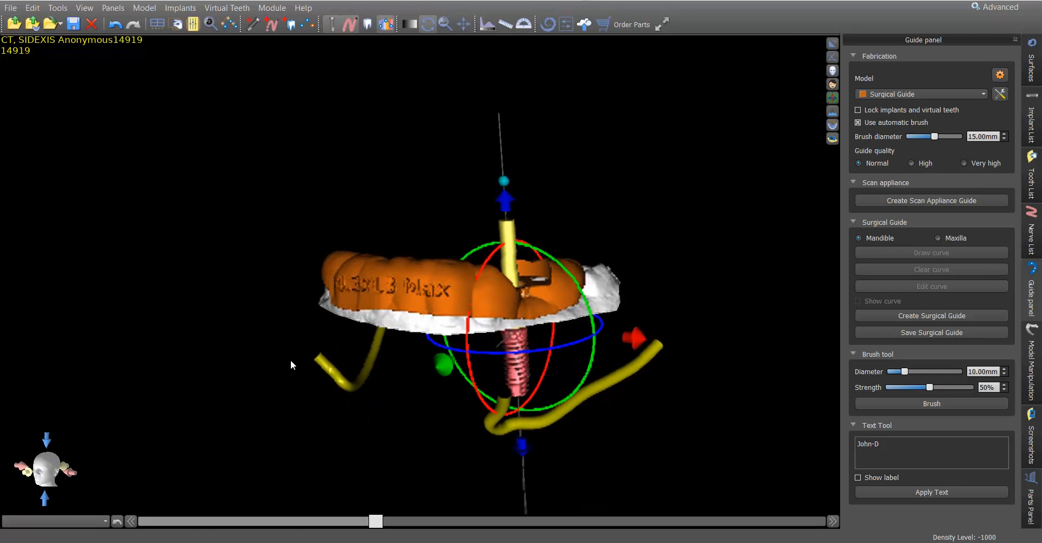